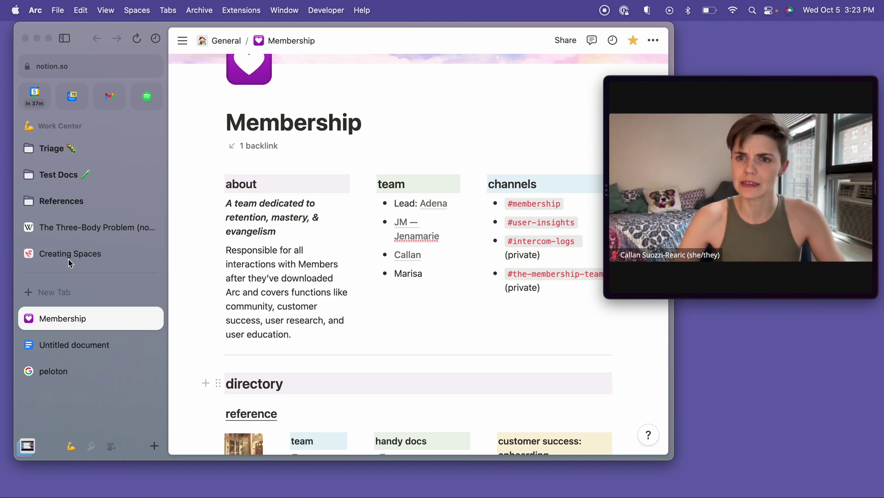
Step: Swipe across the sidebar from Work Center through Personal to the Acting space
click(97, 406)
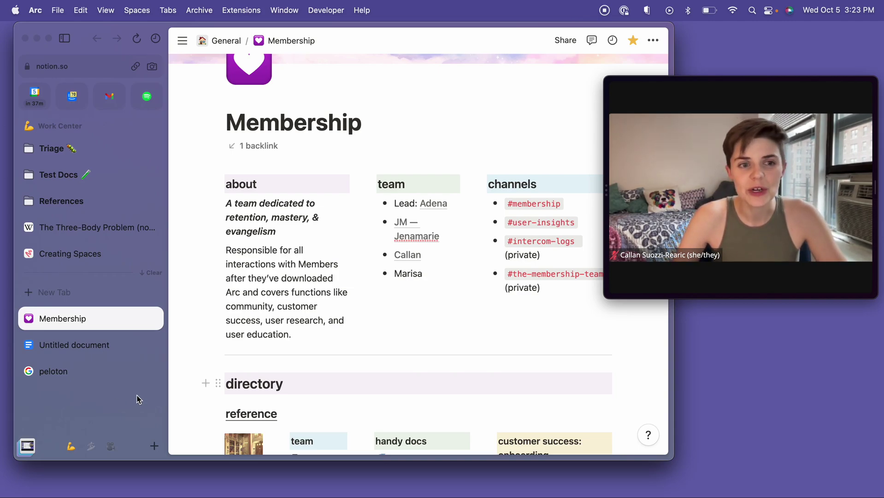
scroll(139, 400, right, 5)
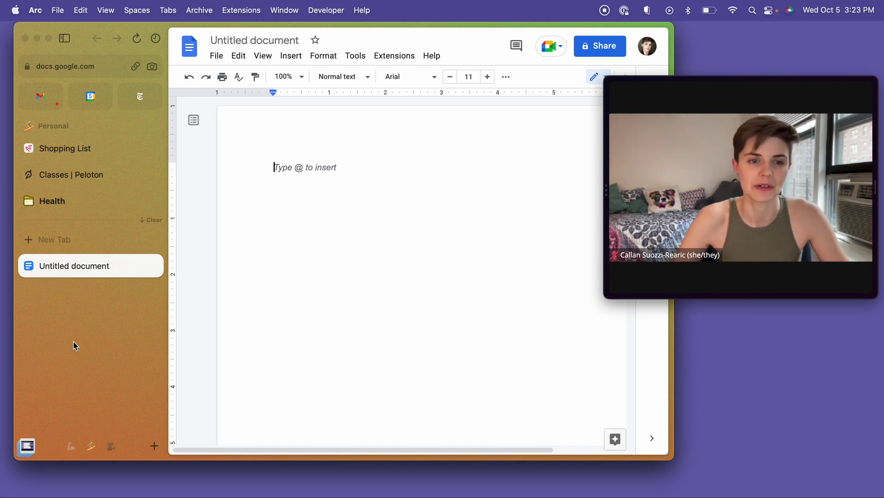
scroll(100, 359, right, 3)
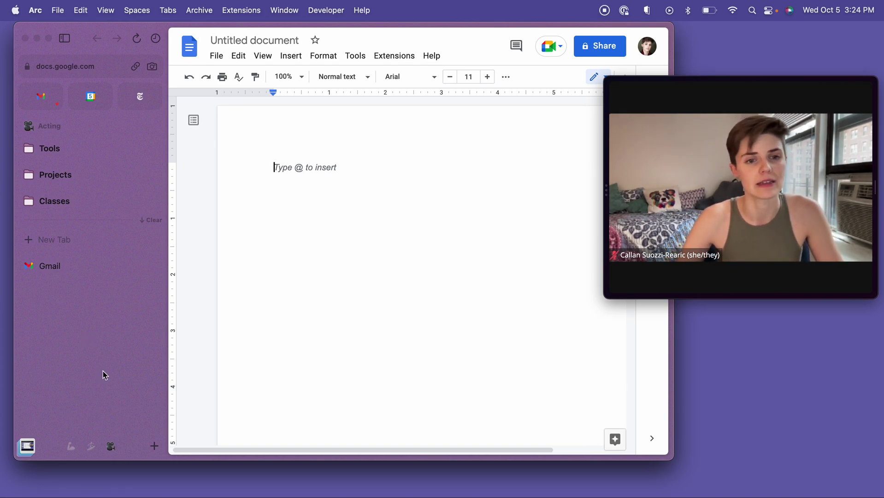
Step: Check the +, right-click and Spaces menus, then add empty Space 4 on the Default profile
click(156, 446)
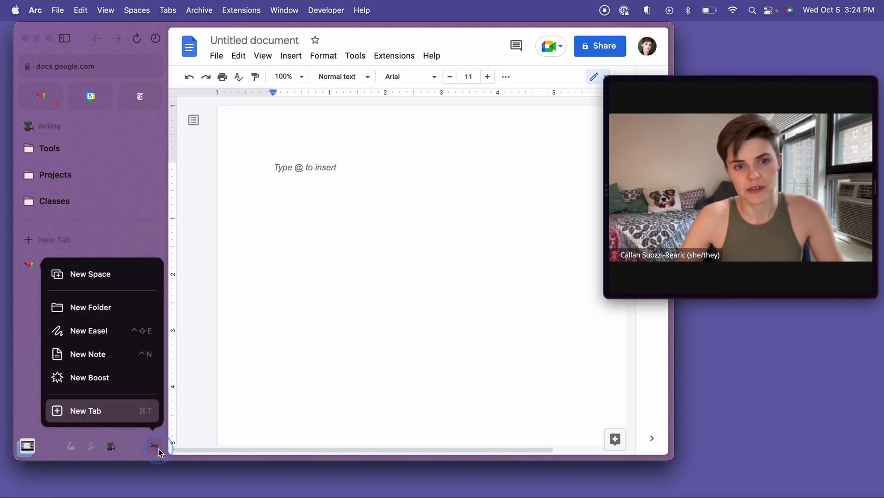
click(146, 240)
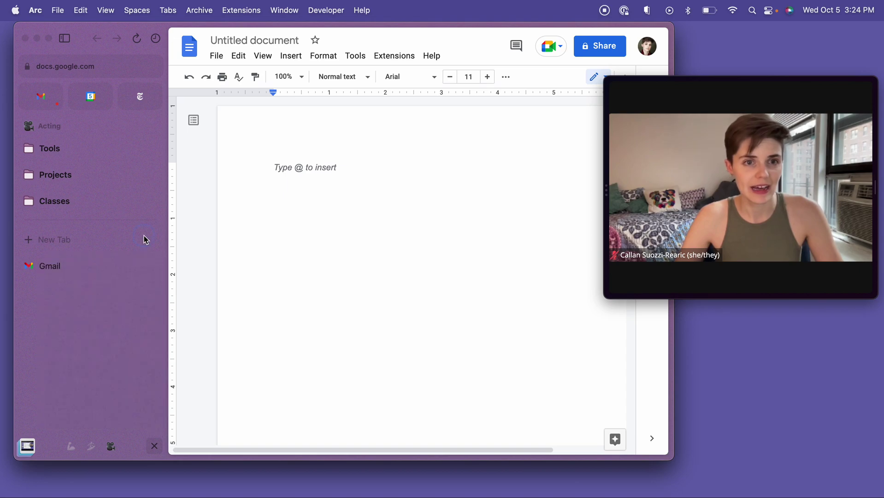
right_click(88, 321)
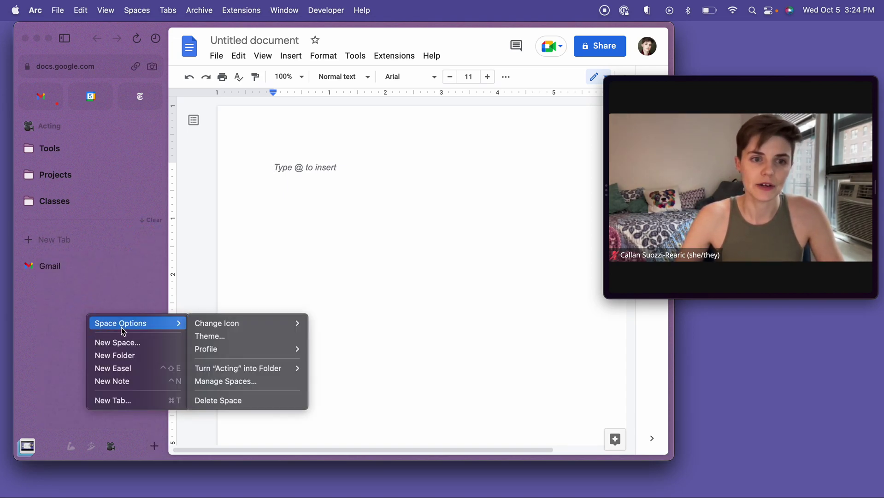
click(58, 315)
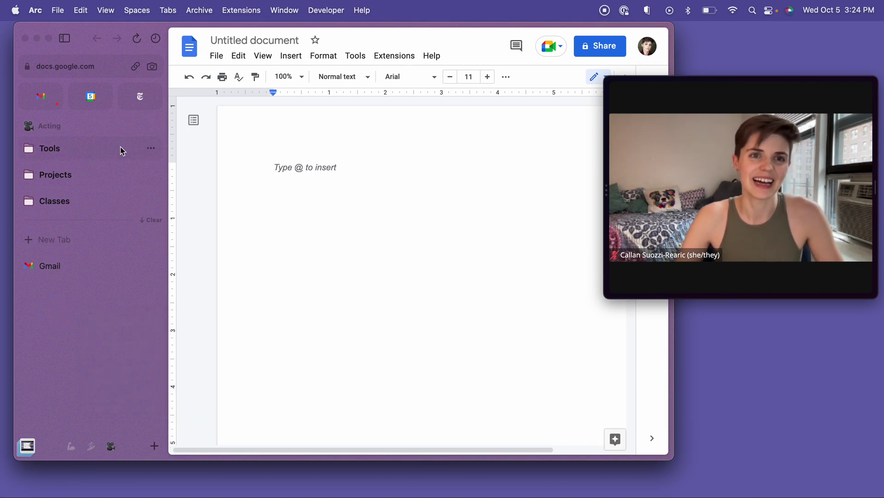
click(140, 4)
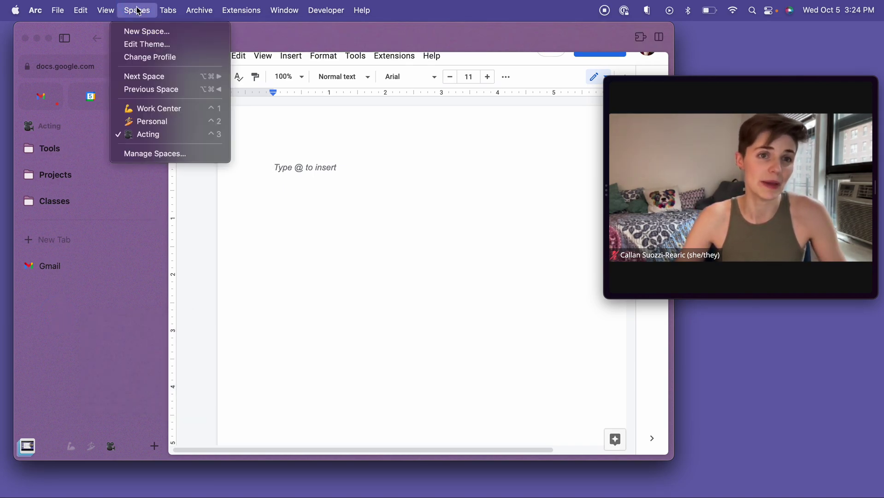
click(123, 373)
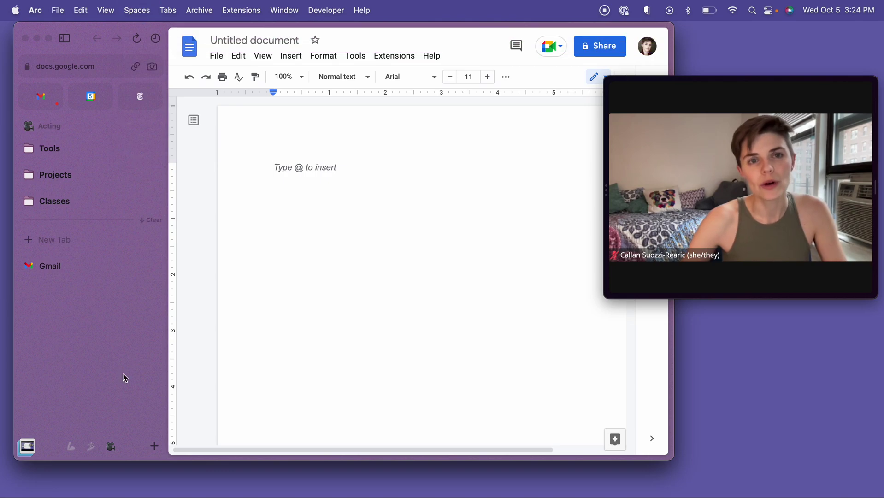
scroll(129, 366, right, 5)
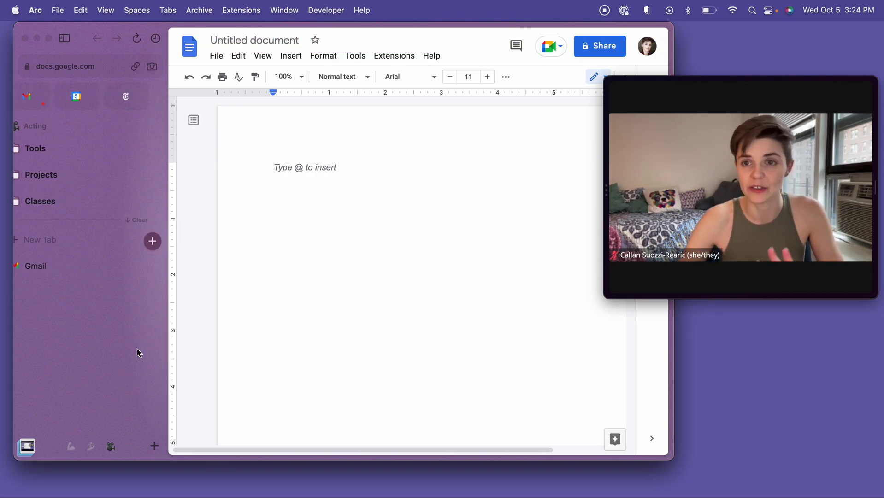
scroll(139, 354, right, 5)
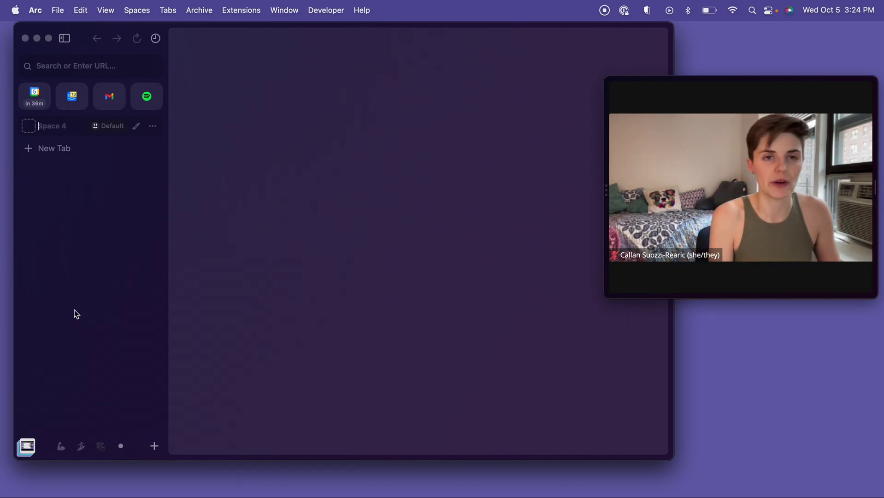
Step: Name the space 'Apt Redo' and choose the couch emoji as its icon
text(Apt Redo)
click(30, 130)
click(109, 161)
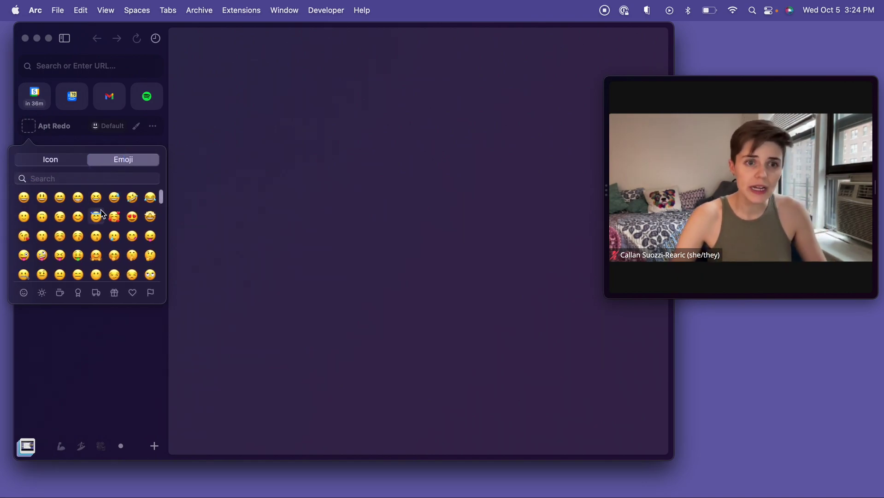
click(90, 181)
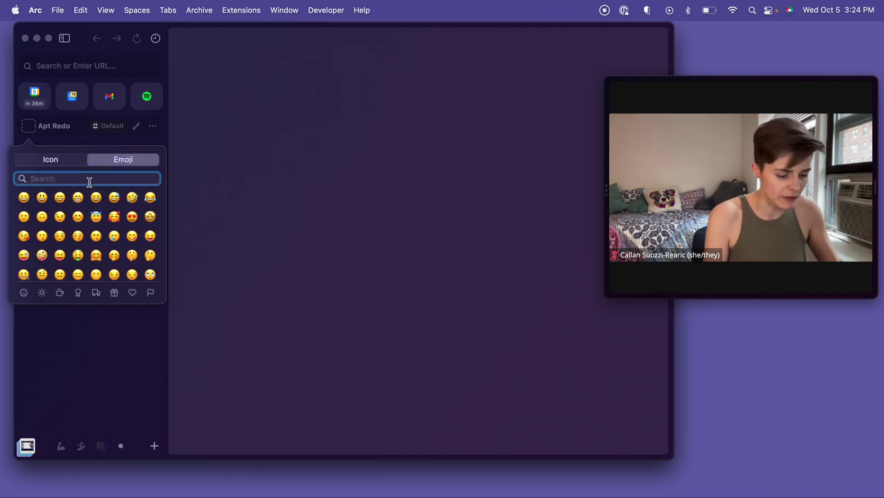
text(couch)
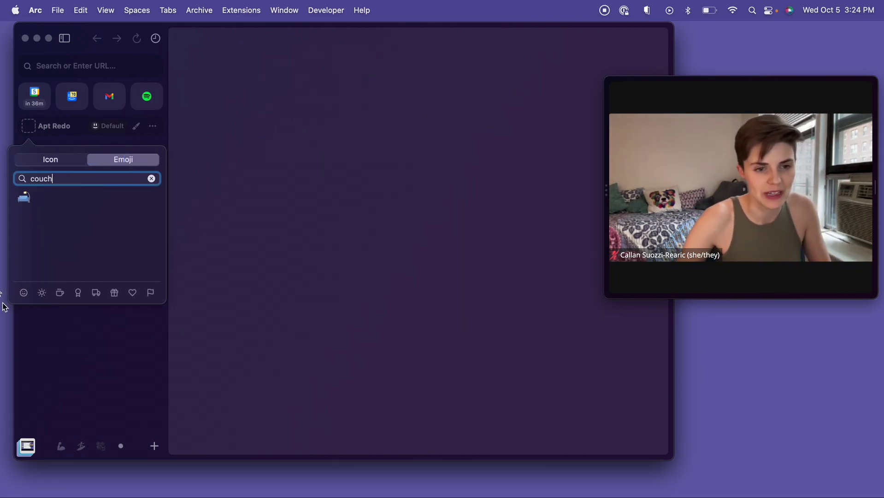
click(23, 197)
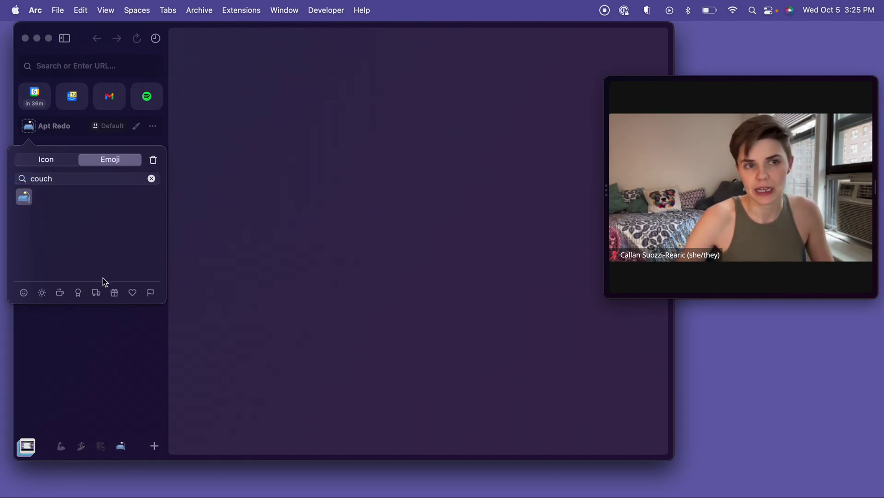
click(110, 376)
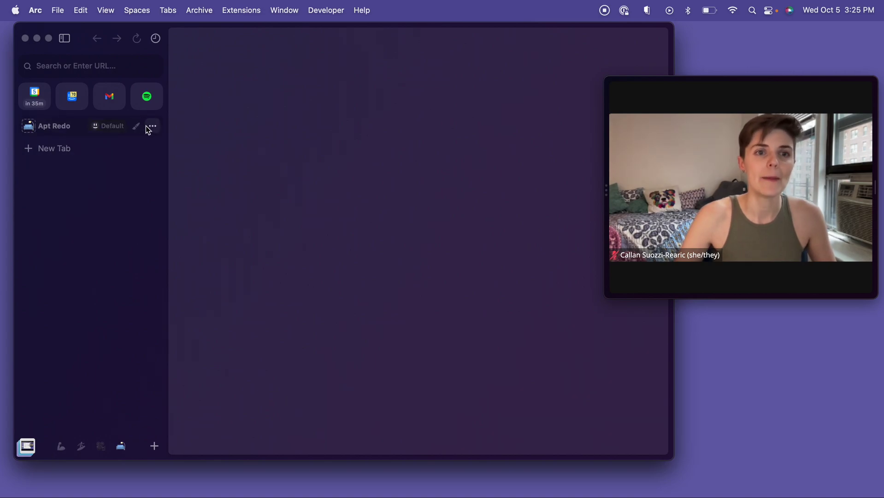
Step: Set Apt Redo's theme colour to light pink and turn up the grain texture
click(136, 126)
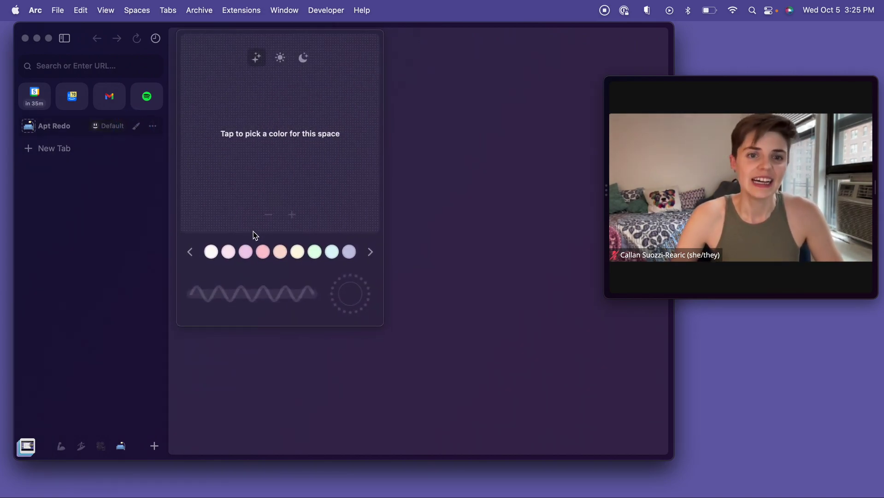
click(263, 252)
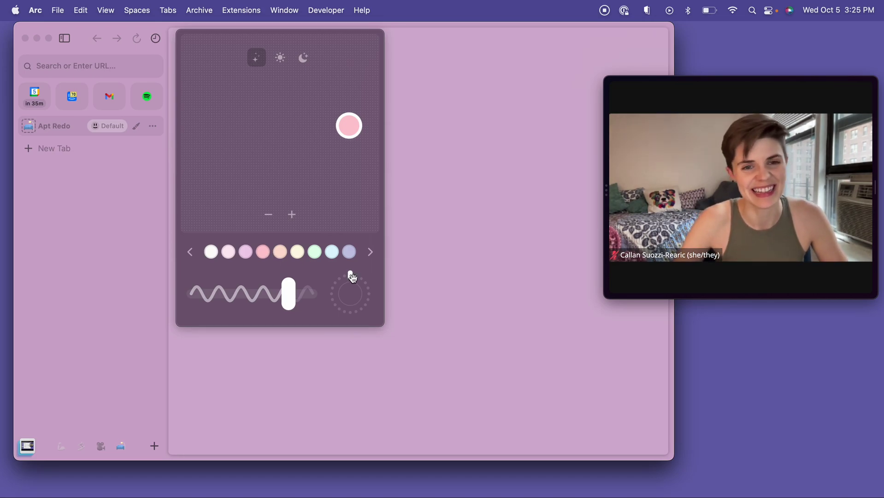
drag(350, 276, 334, 301)
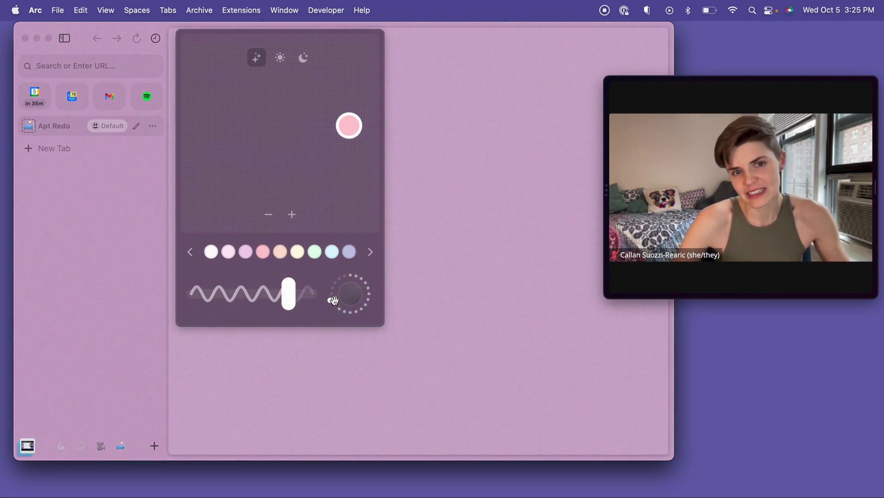
click(151, 328)
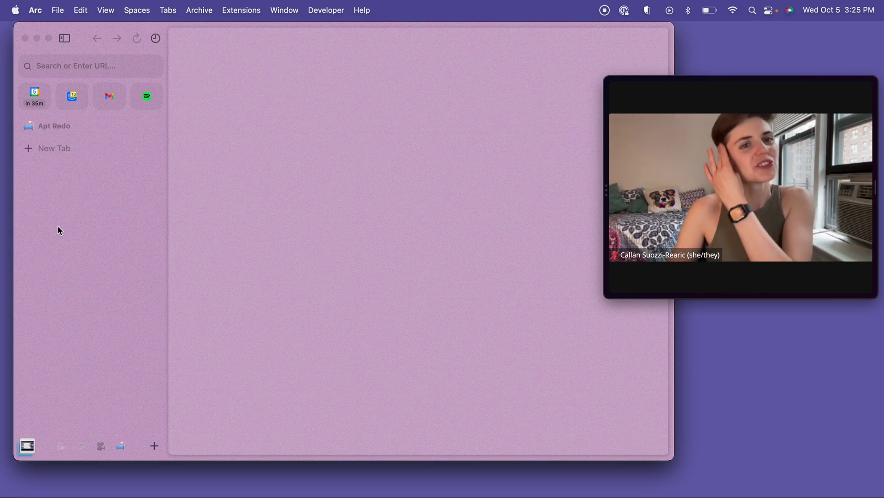
Step: Open ikea.com in a new tab and pin the IKEA.com Global tab in Apt Redo
click(61, 151)
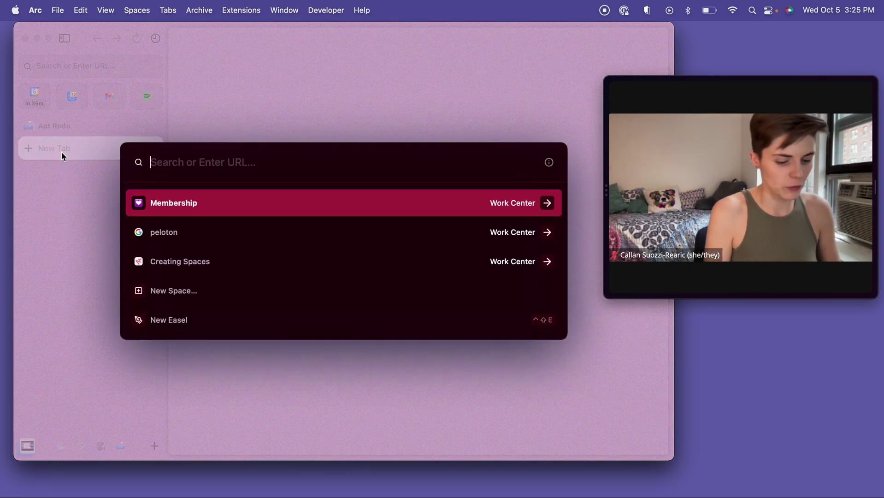
text(ikea.com)
key(Return)
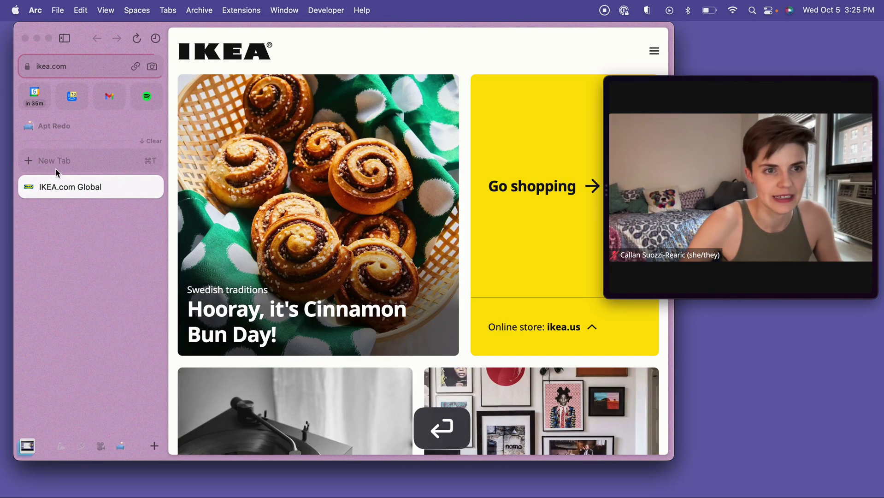
click(59, 186)
drag(59, 186, 61, 144)
Step: Create a 'living room' folder, move the IKEA tab into it, and collapse it
right_click(60, 245)
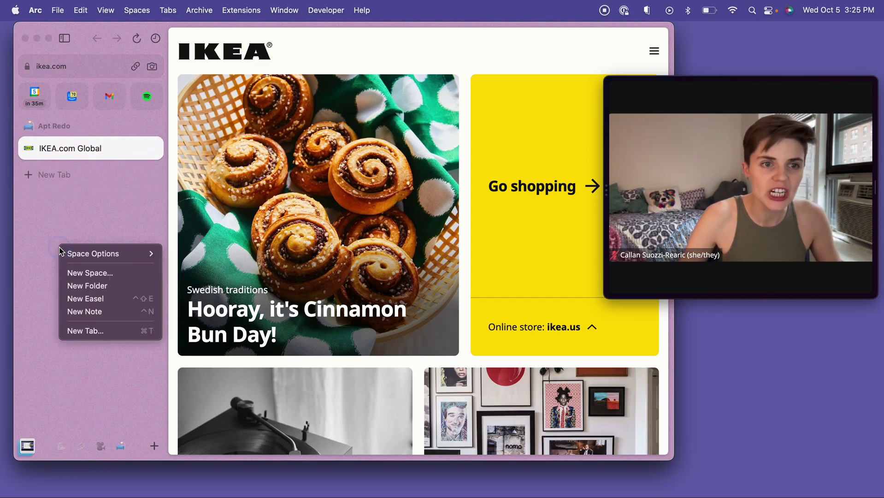
click(81, 286)
text(living)
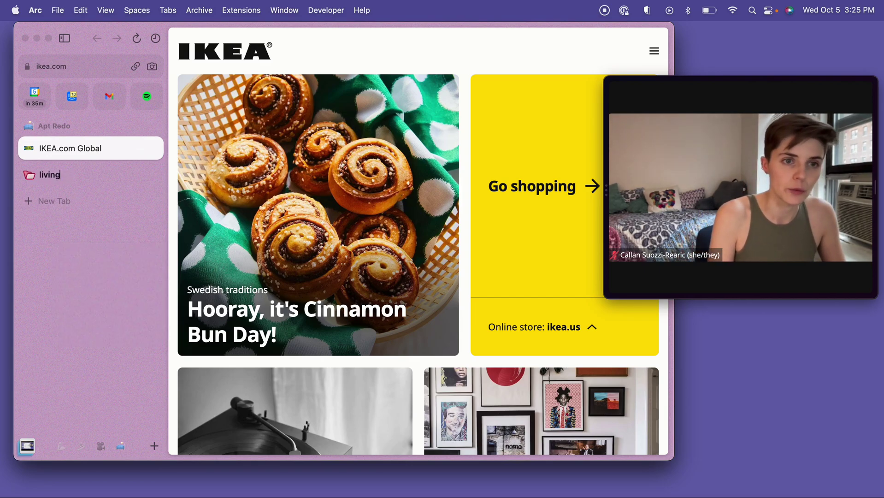
text(room)
key(Return)
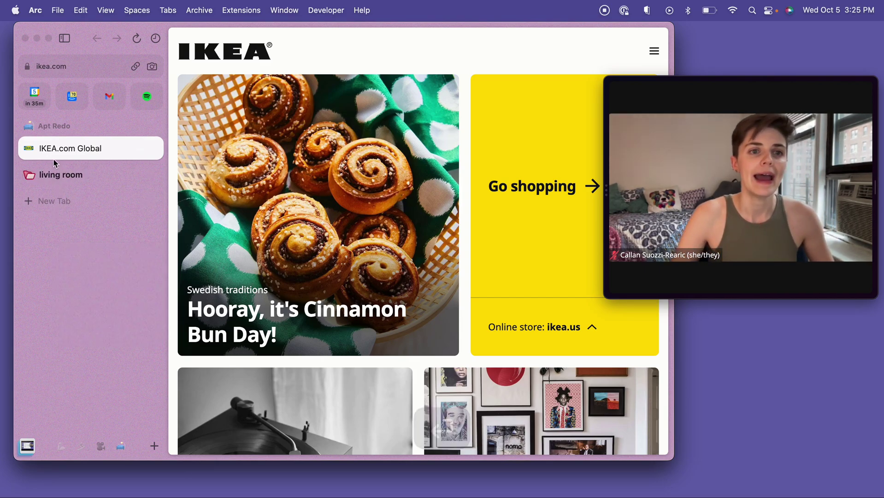
mouse_move(54, 161)
mouse_down()
mouse_move(47, 154)
mouse_move(54, 174)
mouse_up()
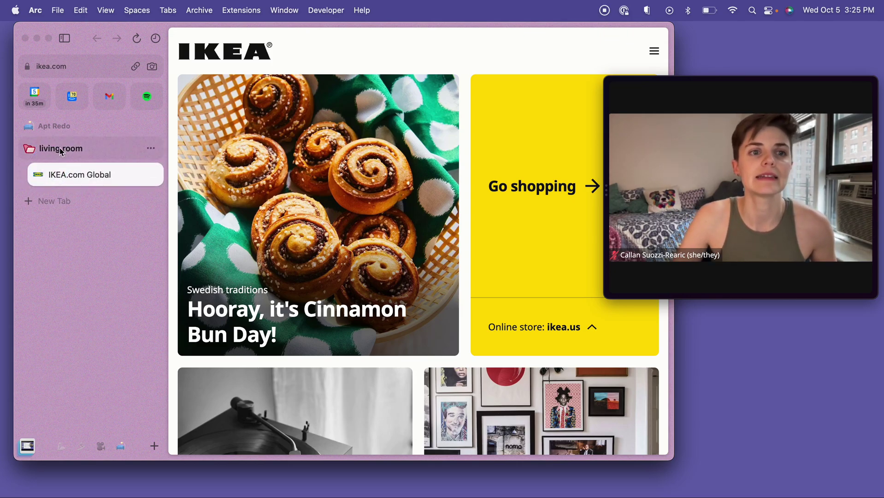
click(30, 148)
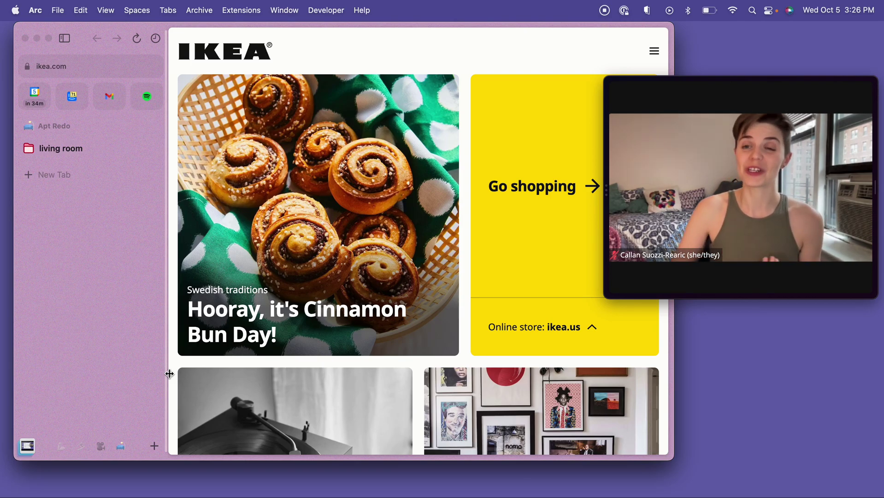
Step: Swipe between spaces to land on Personal with its Untitled Google Doc showing
scroll(104, 342, left, 3)
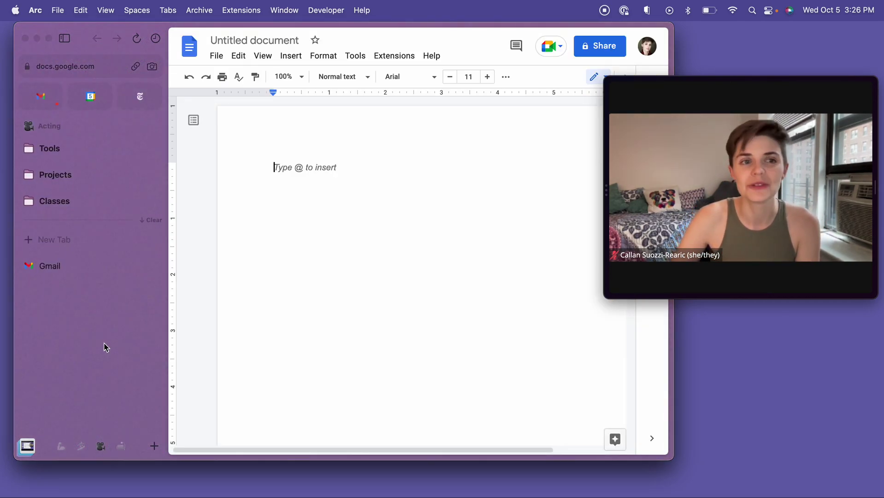
scroll(105, 347, left, 5)
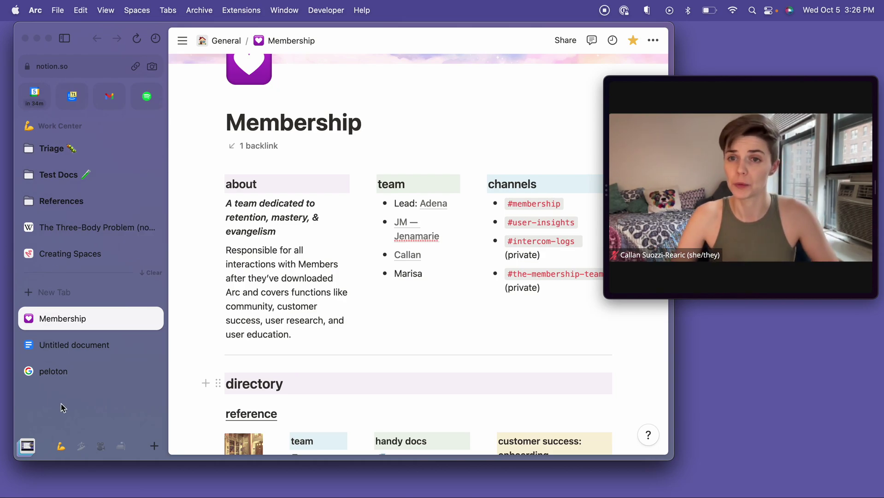
scroll(63, 408, right, 5)
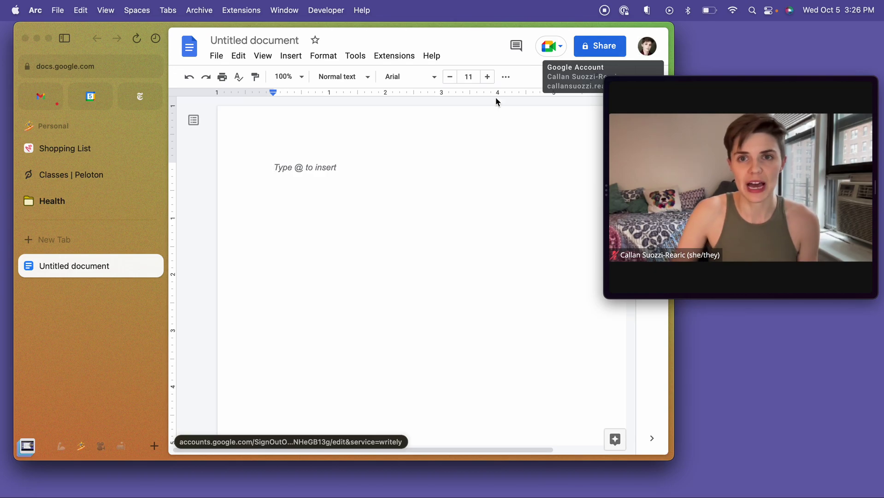
Step: Compare Work Center's Untitled document with Personal's Peloton classes page, ending back in Work Center
scroll(98, 375, left, 5)
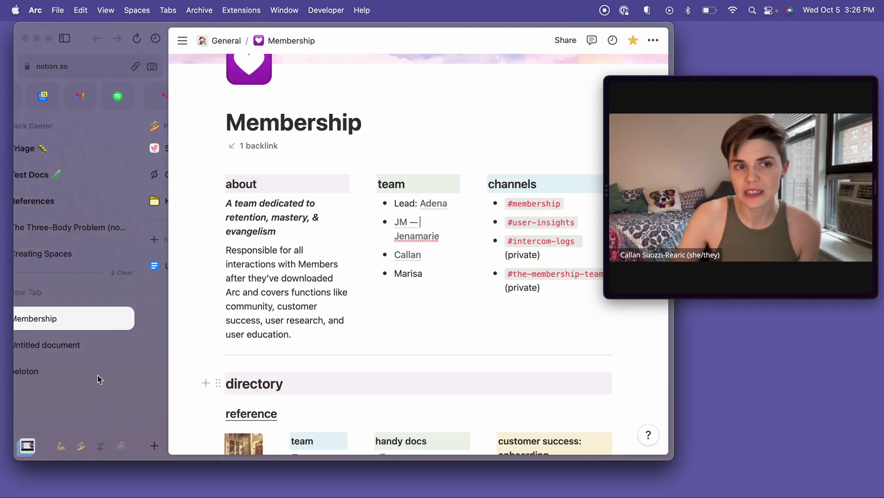
click(71, 350)
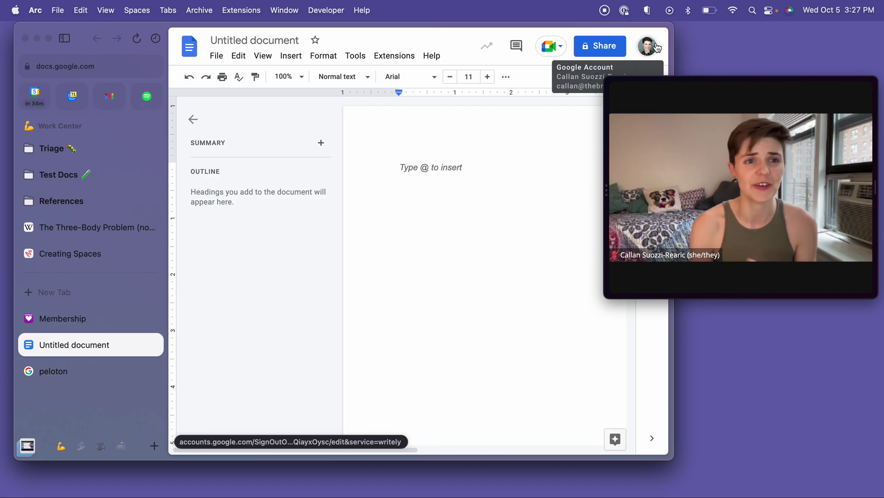
scroll(95, 414, right, 3)
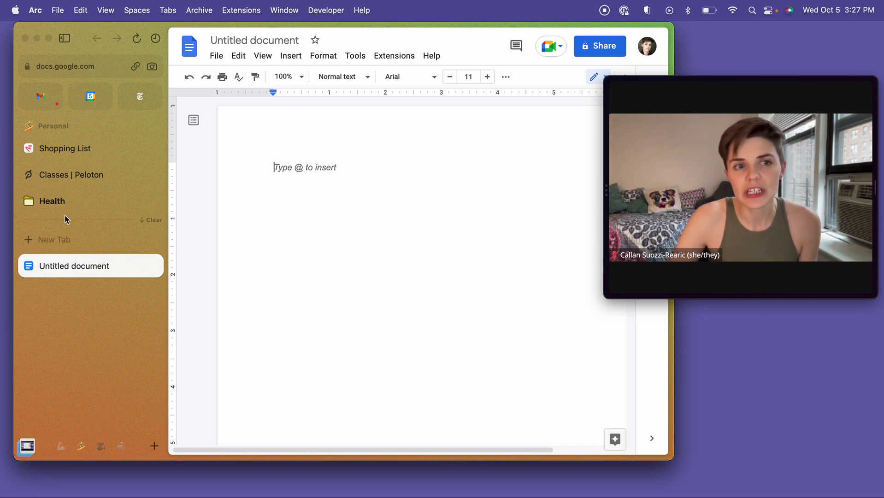
click(71, 178)
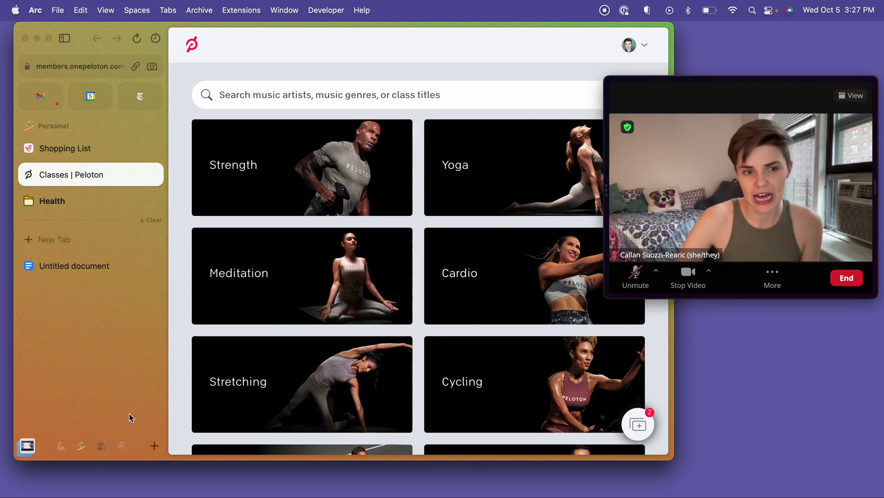
scroll(81, 345, left, 3)
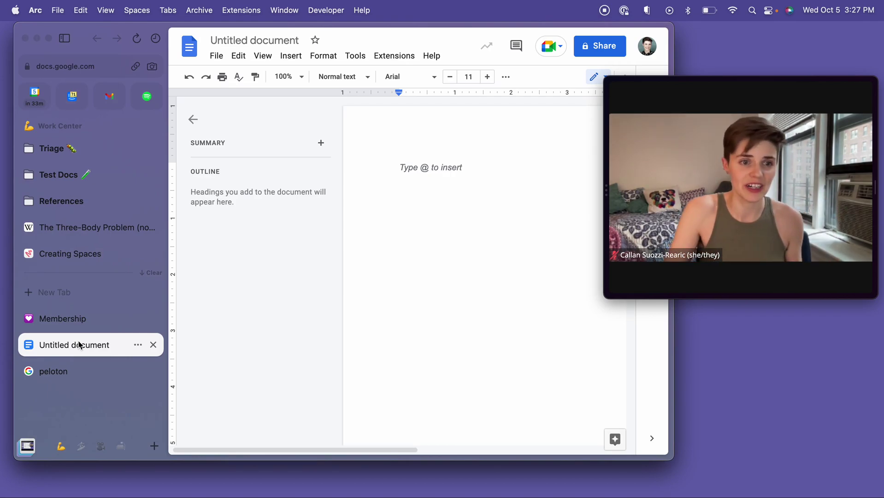
Step: Open the Peloton login page from the peloton search, then return to Personal's Untitled document
click(52, 372)
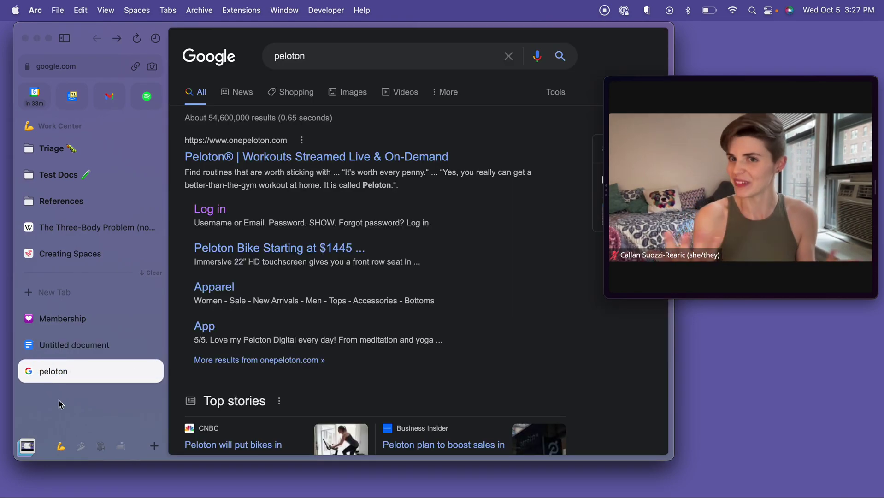
click(212, 210)
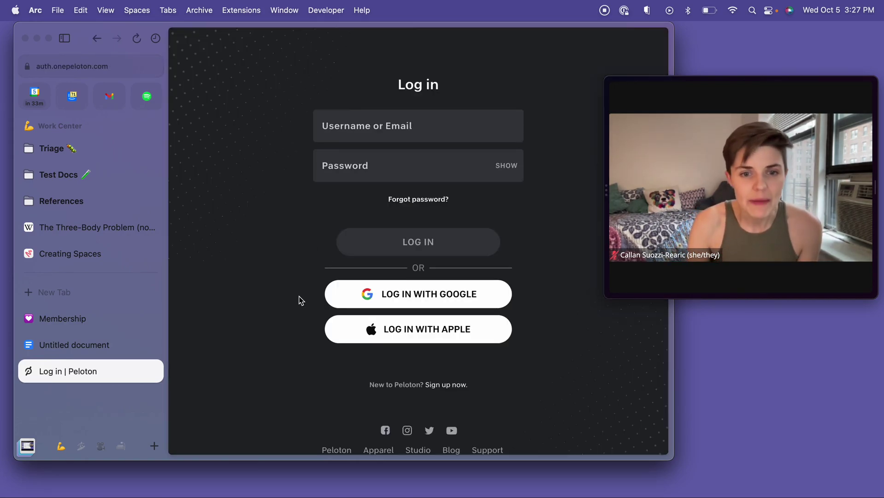
scroll(297, 300, down, 3)
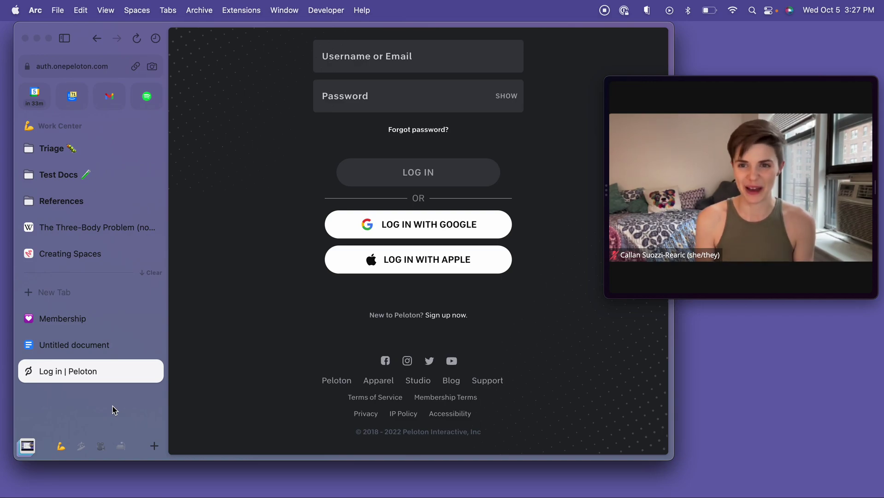
scroll(113, 411, right, 5)
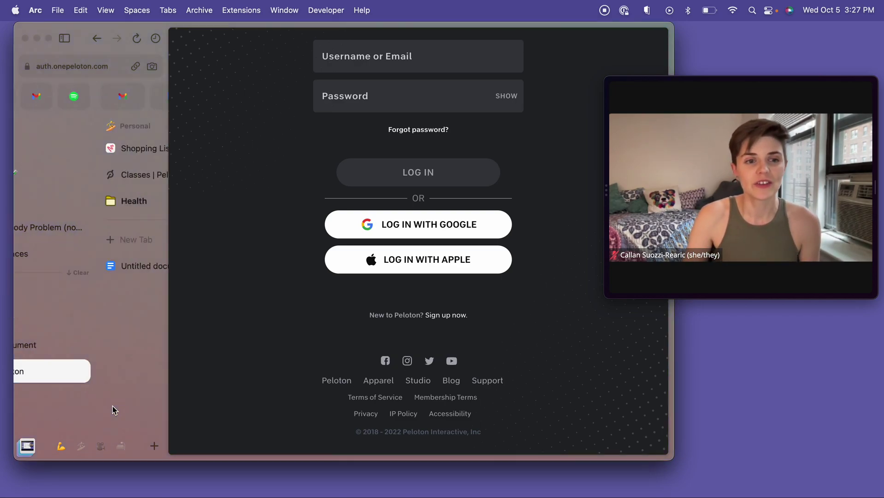
click(58, 270)
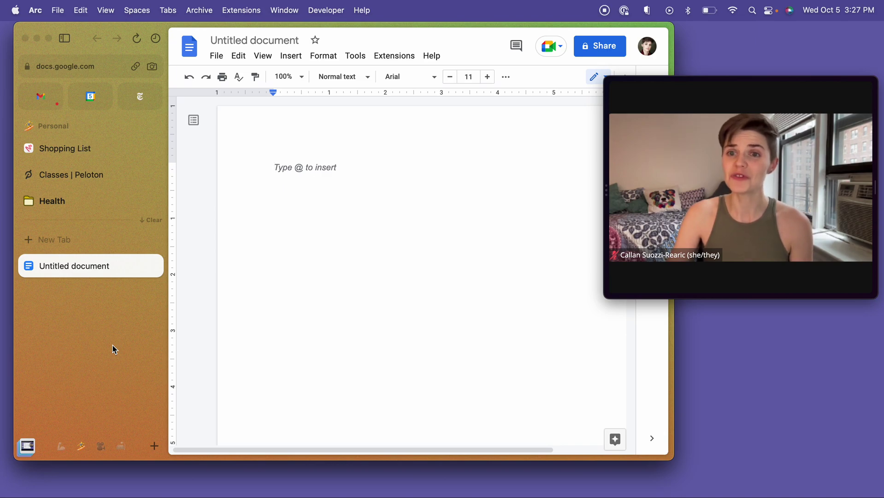
right_click(89, 267)
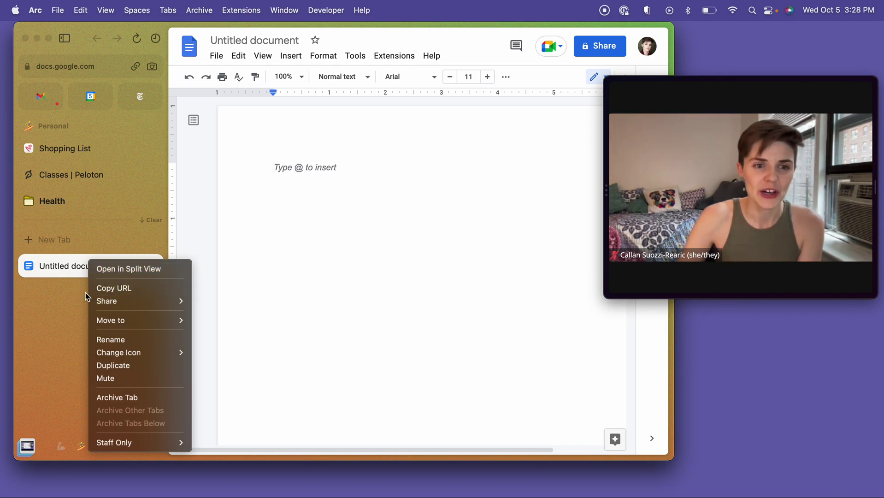
mouse_move(127, 320)
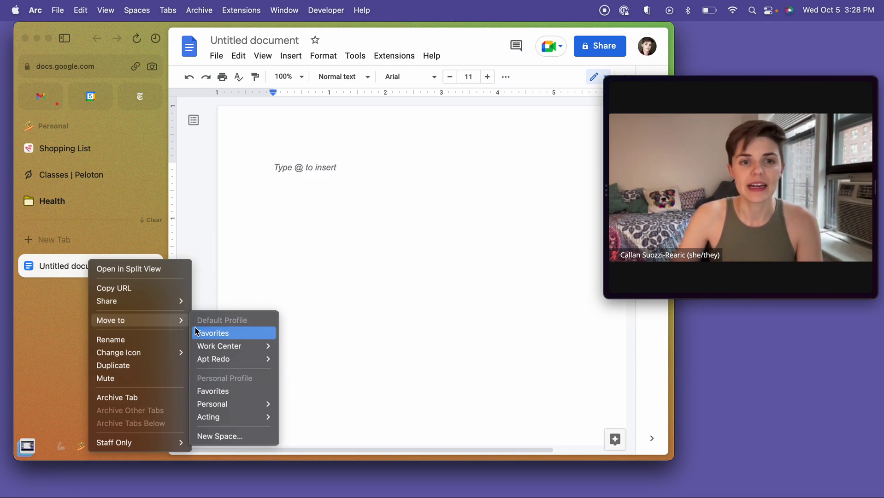
mouse_move(213, 346)
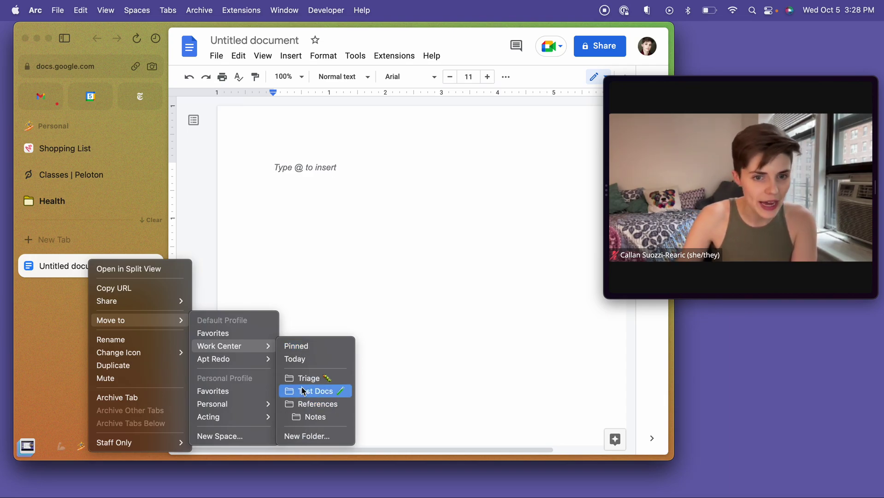
click(295, 361)
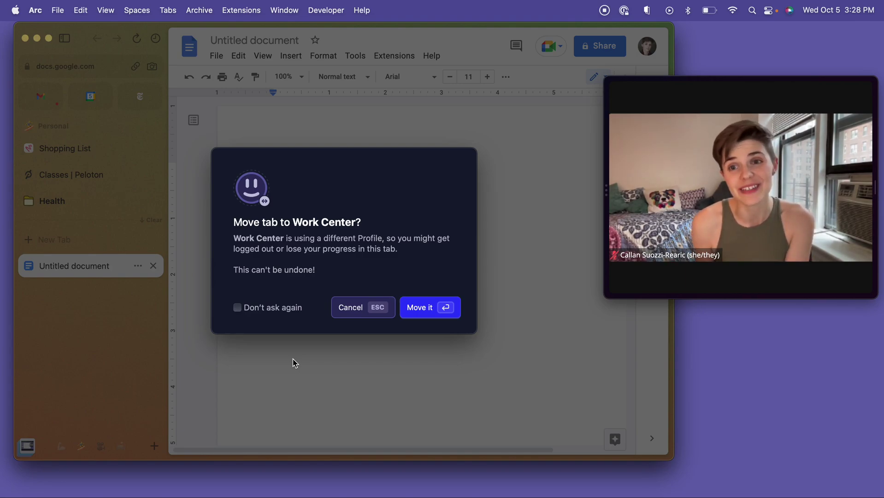
click(342, 328)
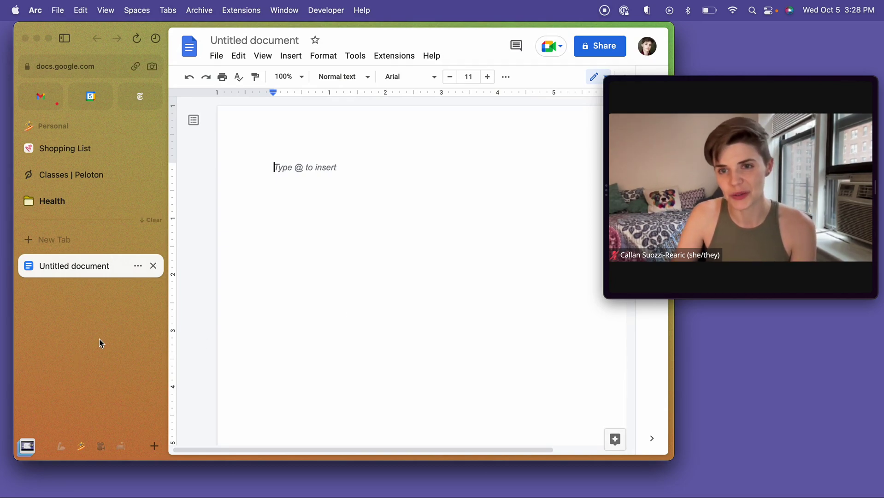
click(89, 276)
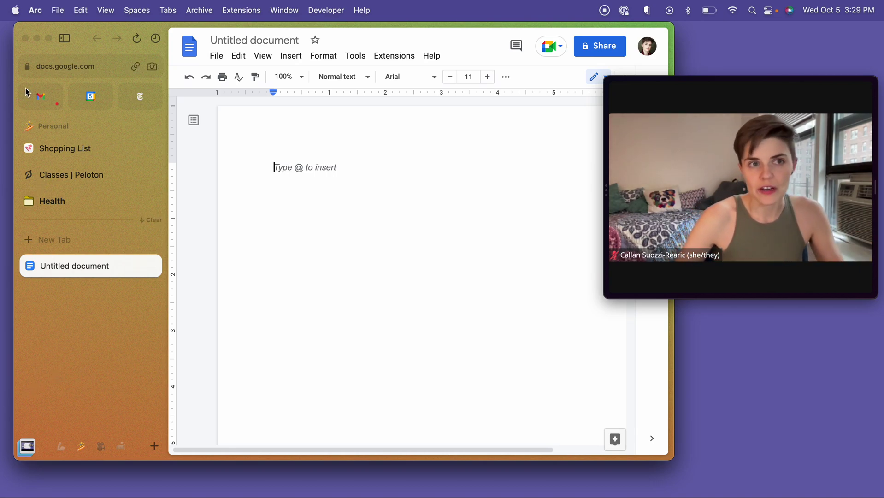
Step: Open Arc Preferences on the General settings for search engine and download location
click(40, 11)
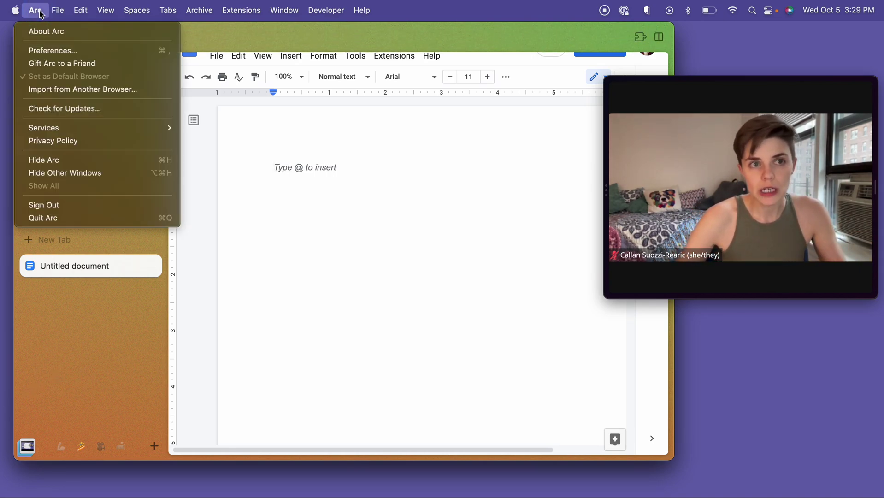
click(52, 51)
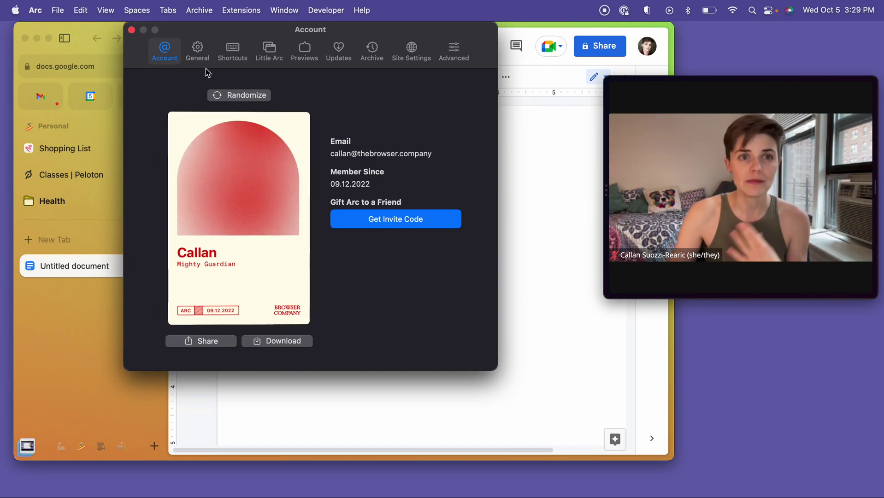
click(197, 52)
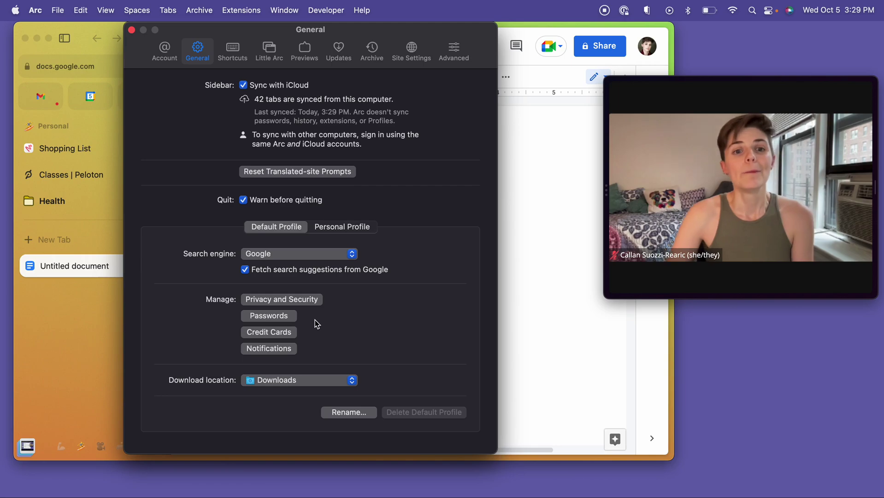
Step: Set the Personal Profile's search engine to Neeva, confirming the Default Profile still uses Google
click(341, 227)
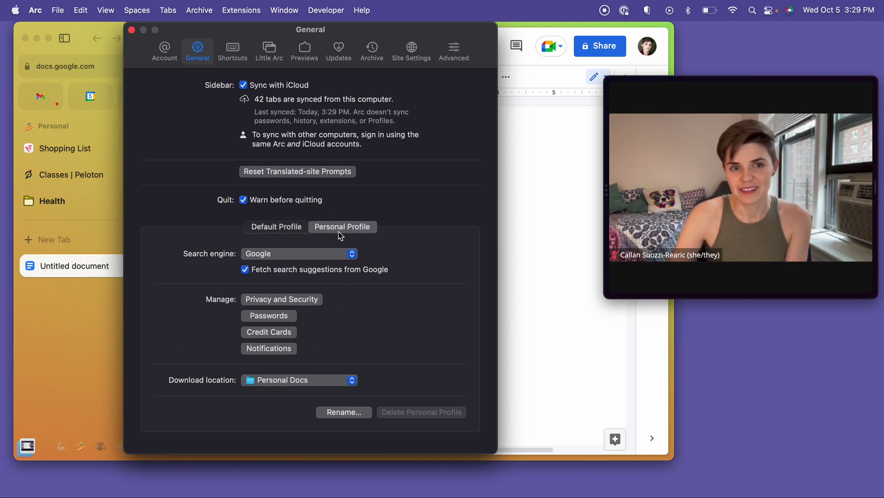
click(317, 255)
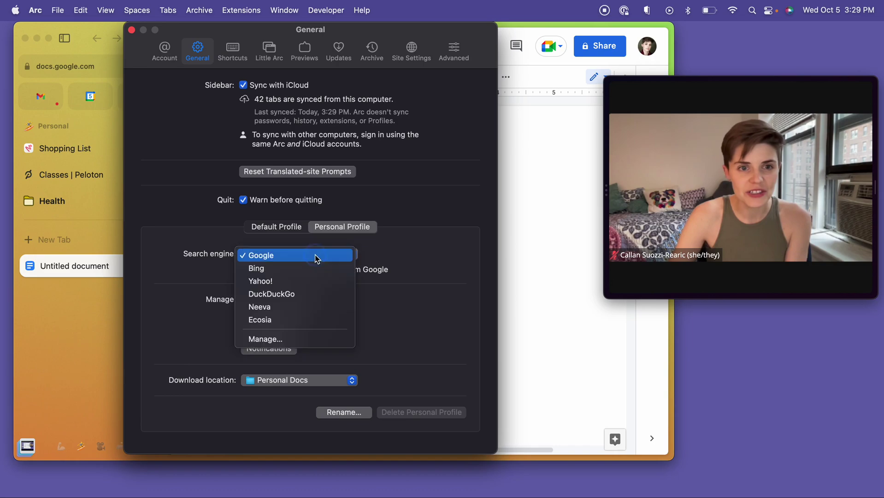
click(274, 307)
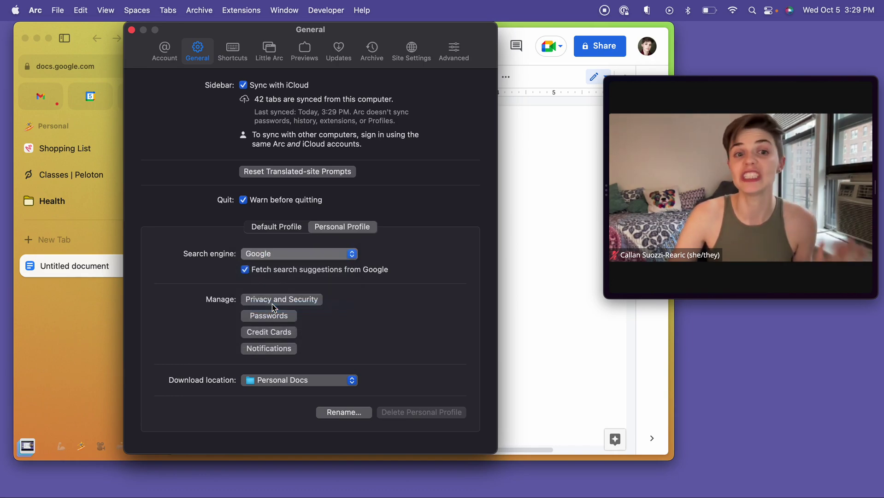
click(286, 227)
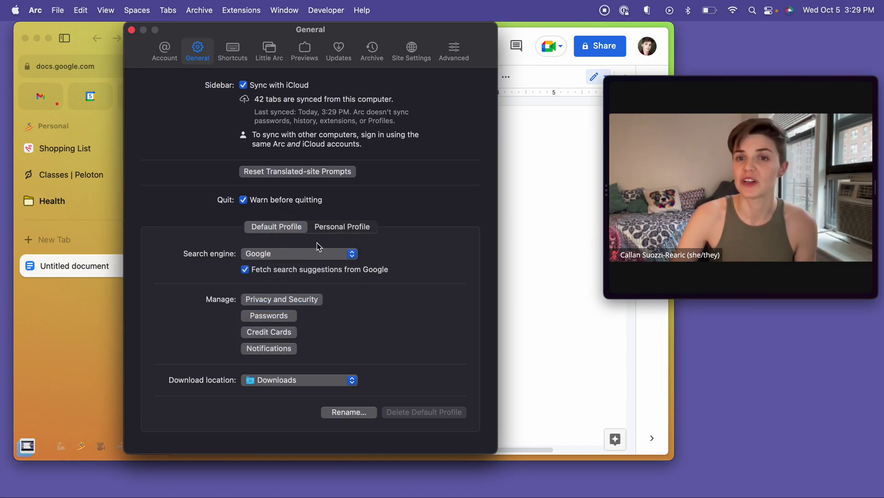
click(344, 228)
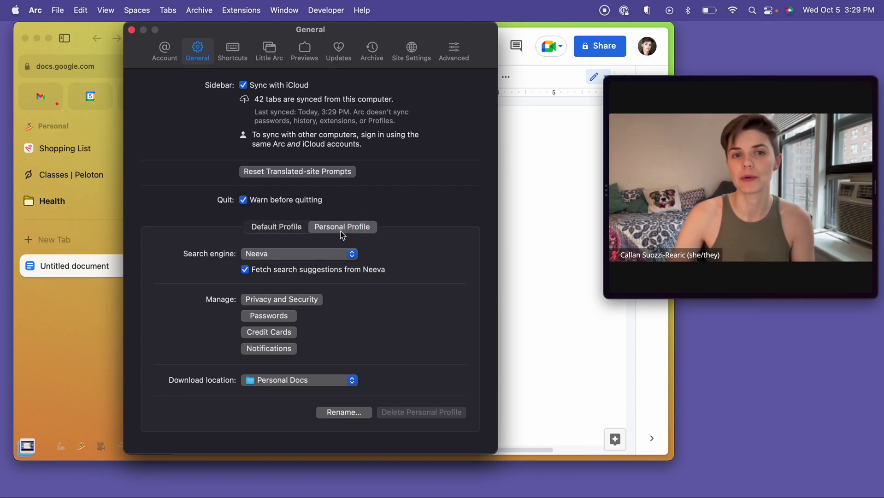
click(287, 255)
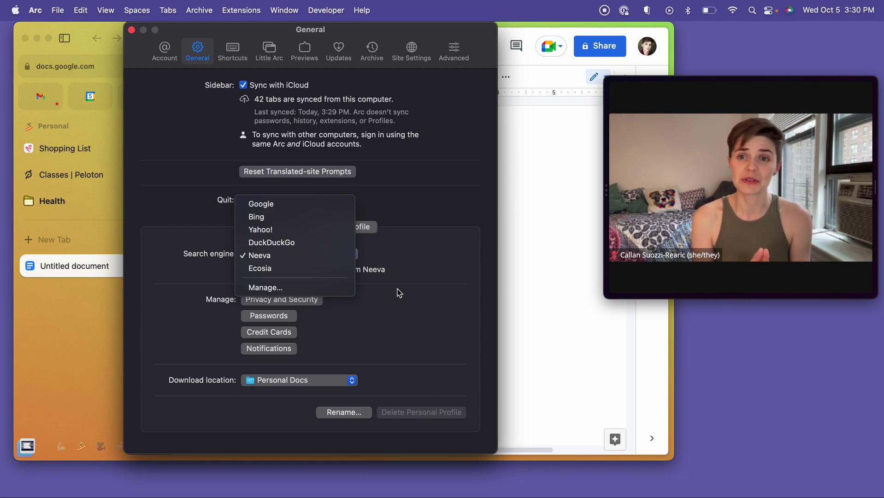
click(399, 293)
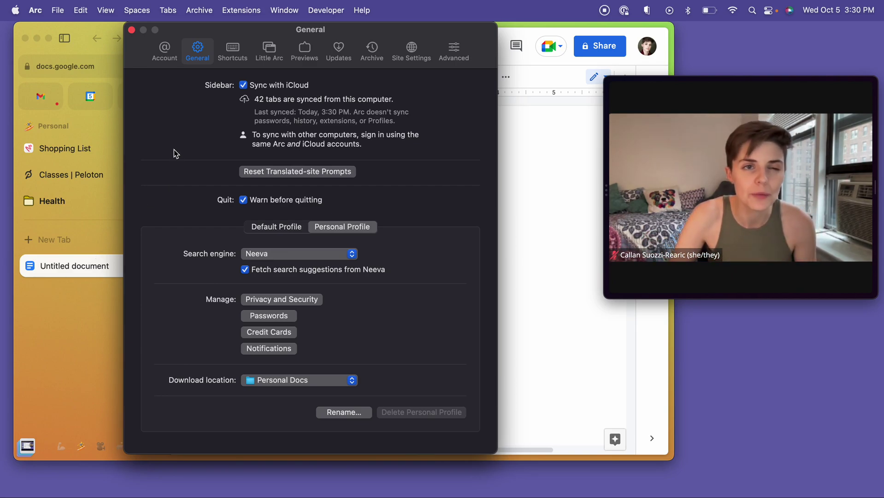
Step: Close the settings window and choose Space Options > Profile > New Profile… from the Personal sidebar
click(131, 29)
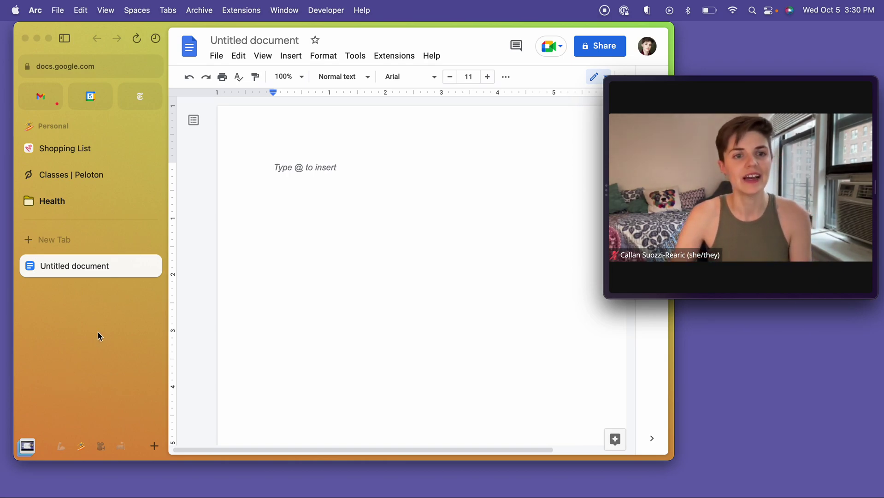
click(102, 305)
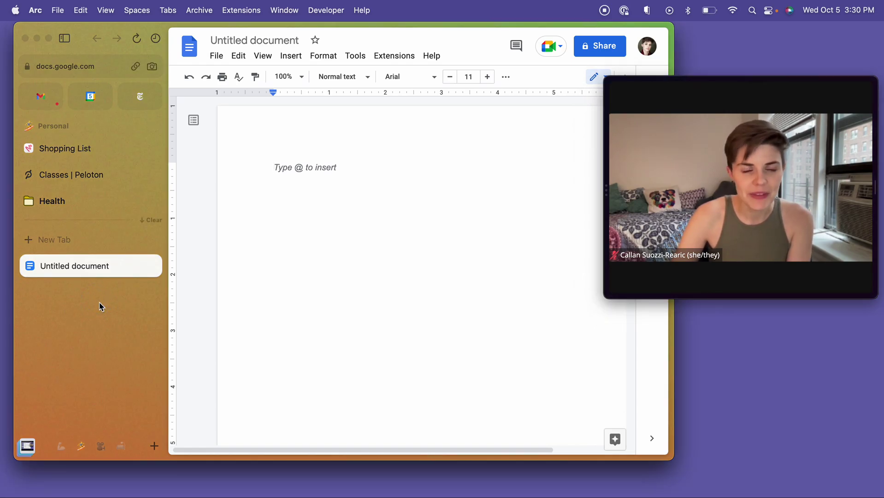
right_click(100, 303)
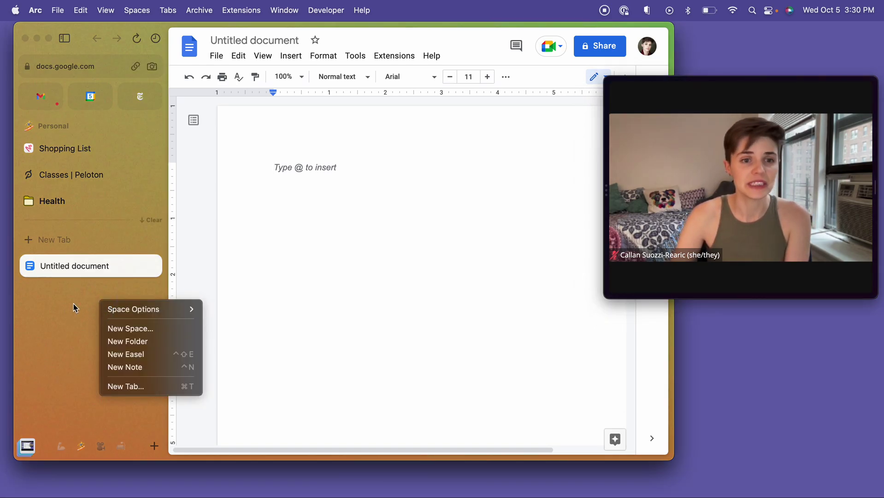
mouse_move(134, 309)
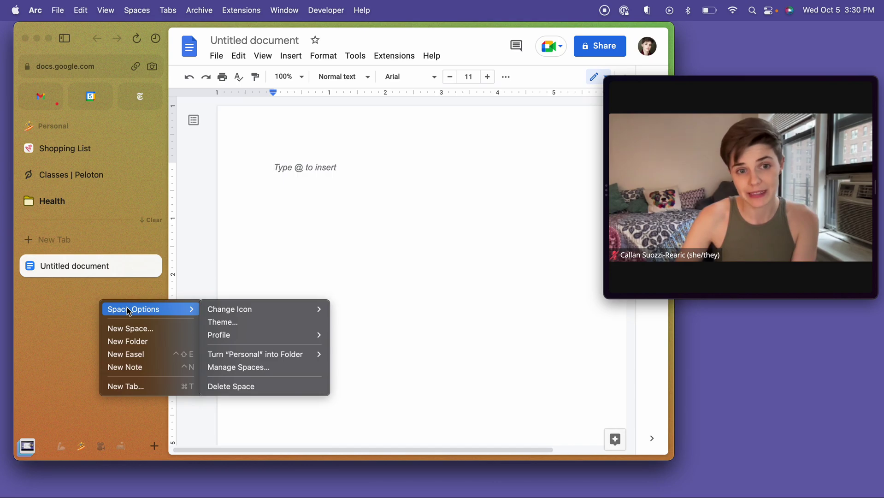
mouse_move(237, 335)
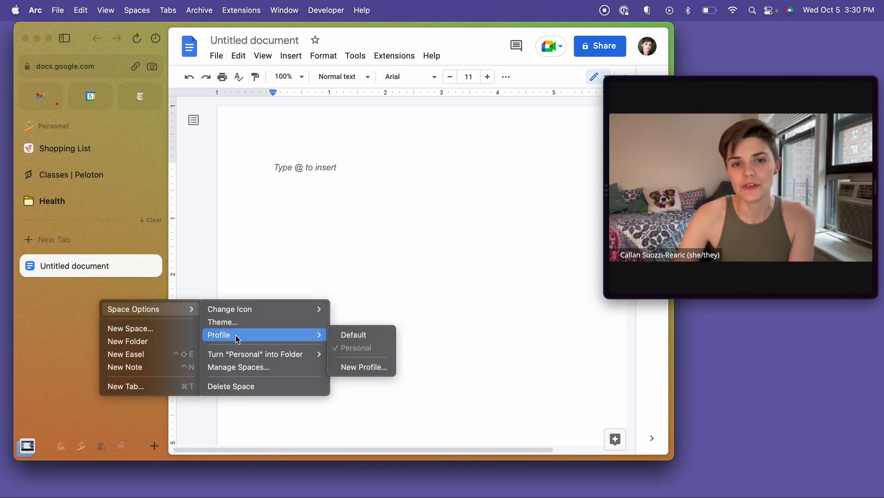
click(370, 367)
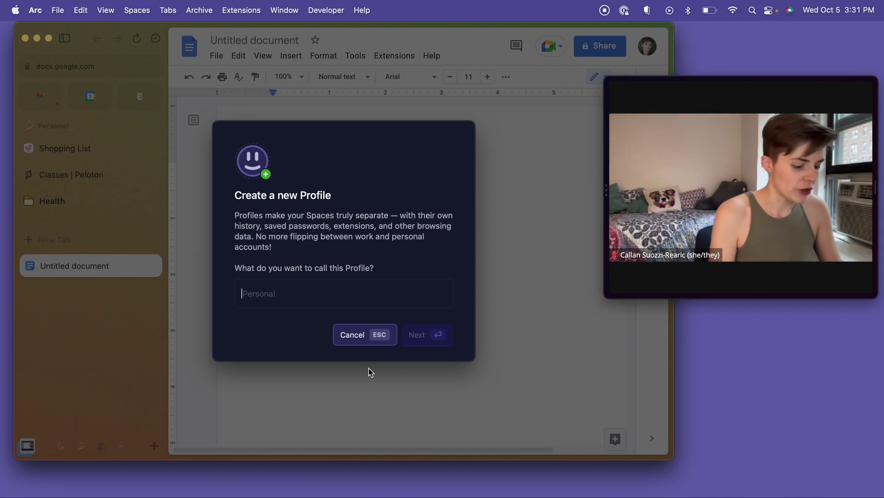
Step: Create the 'Acting' profile for the Acting space only (Personal unticked) and switch that space to it
text(Acting)
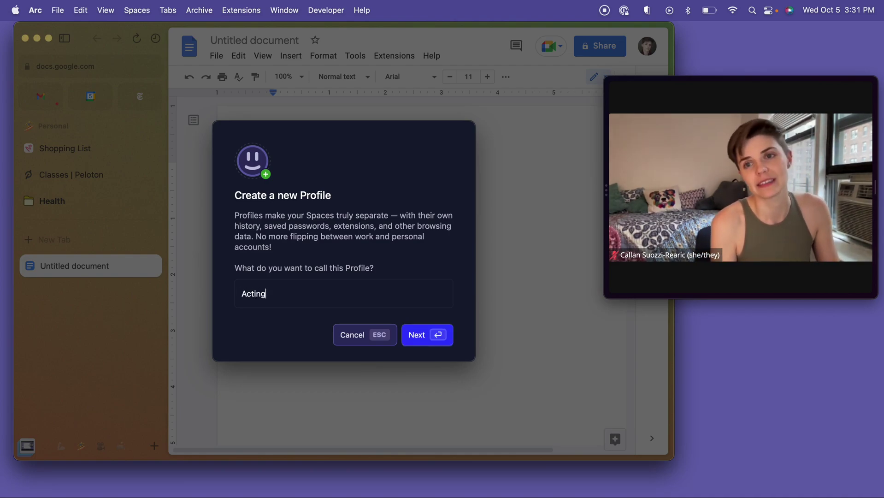
click(426, 332)
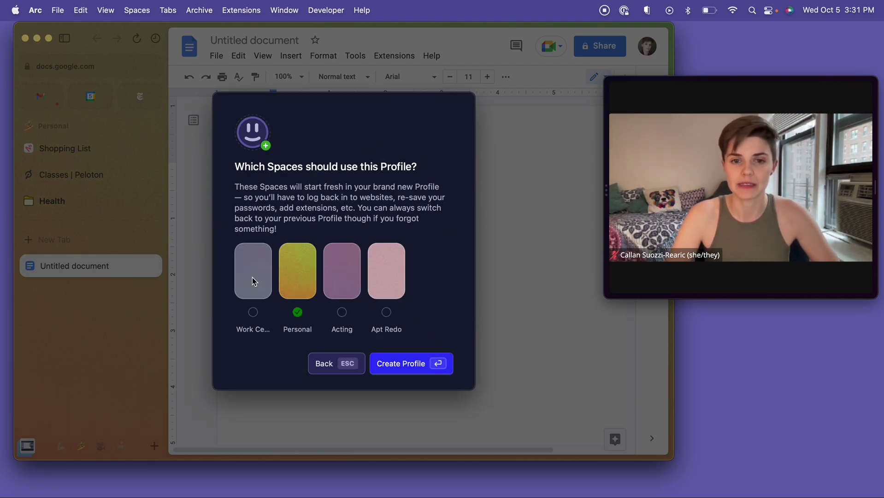
click(298, 313)
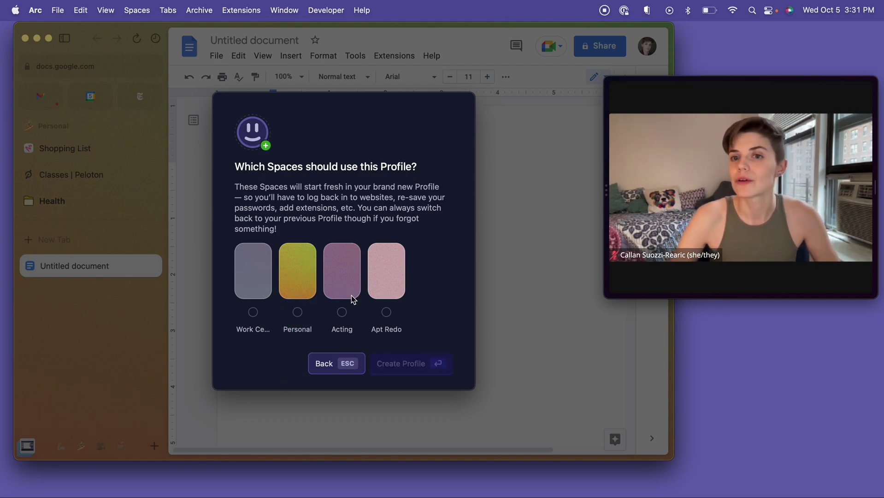
click(343, 313)
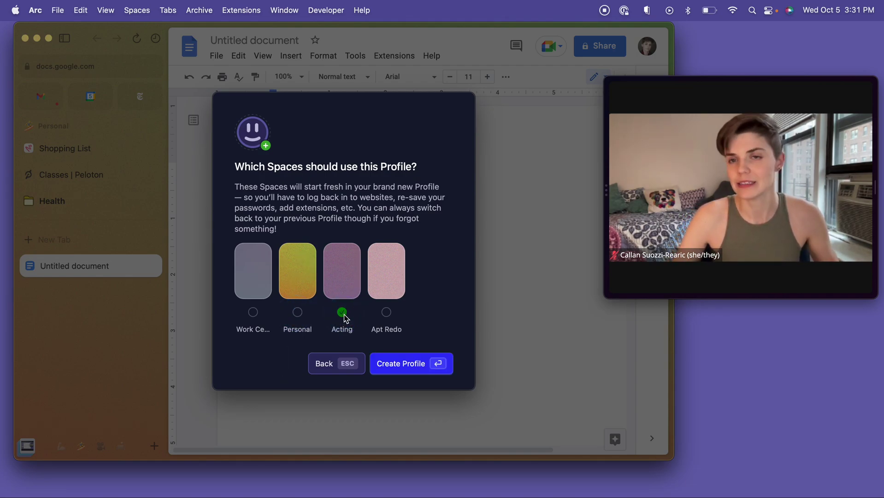
click(393, 364)
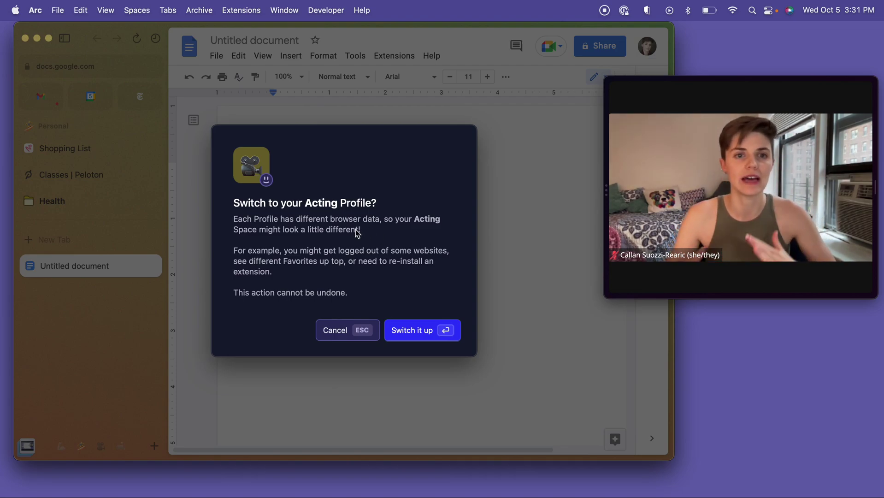
click(412, 329)
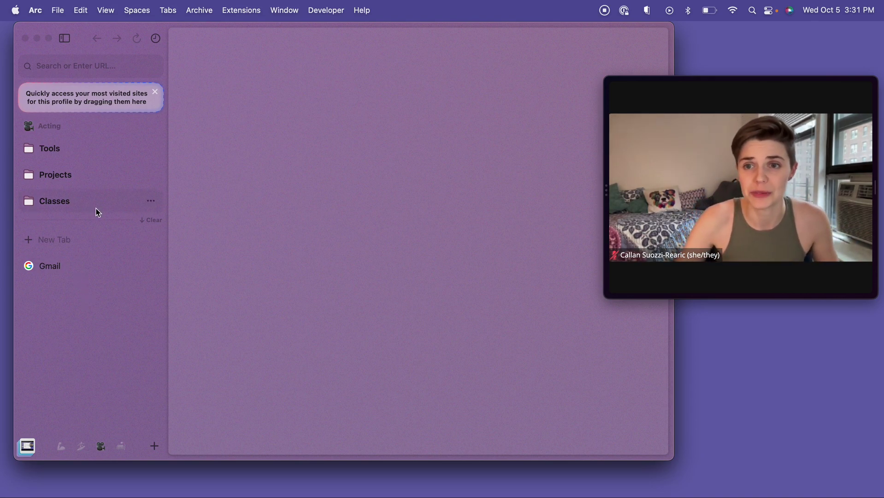
Step: Open imdb.com in a new tab and pin it as a favorite
click(57, 239)
text(imd)
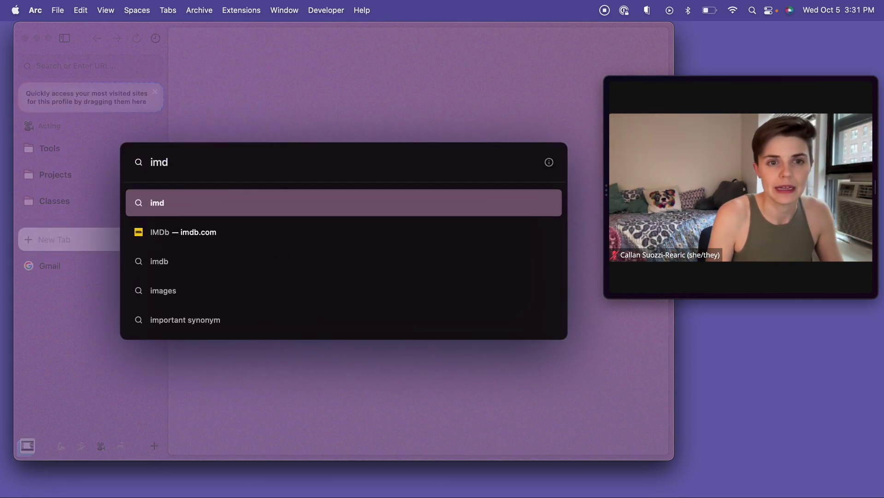
key(Down)
key(Return)
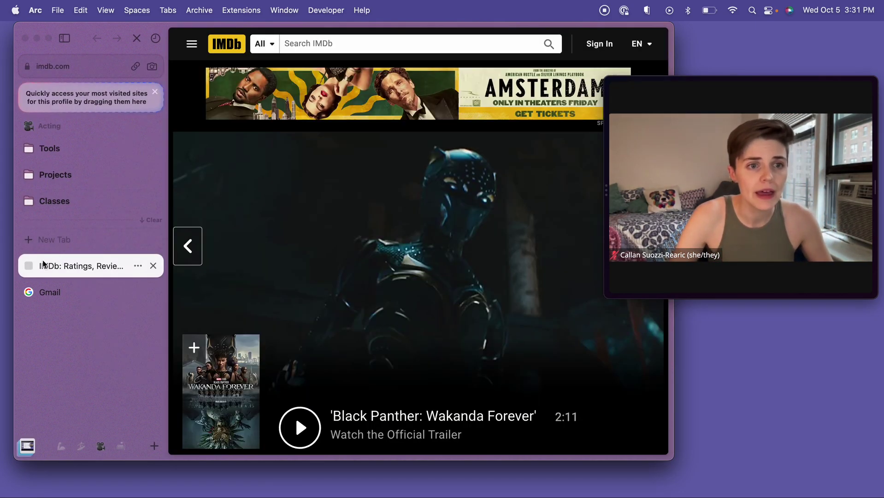
drag(51, 266, 51, 102)
Step: Pin youtube.com as a second favorite, then show the Gmail tab's Google sign-in page
click(57, 244)
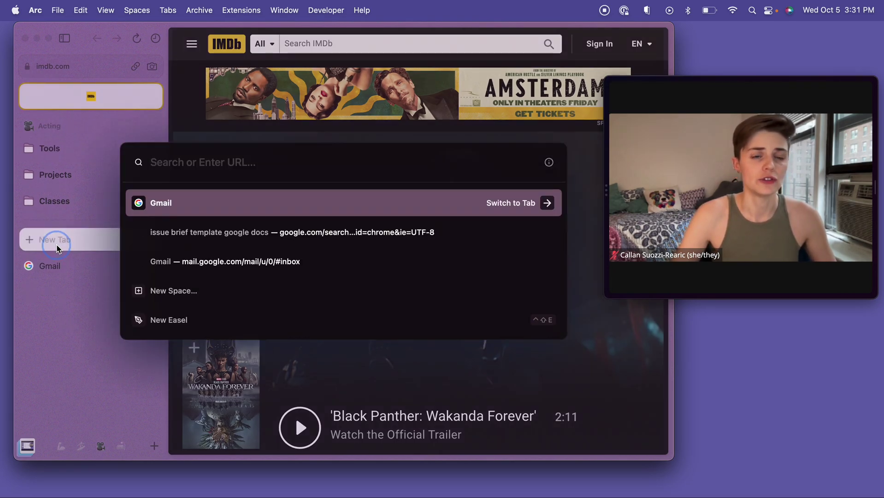
text(youtube.com)
key(Return)
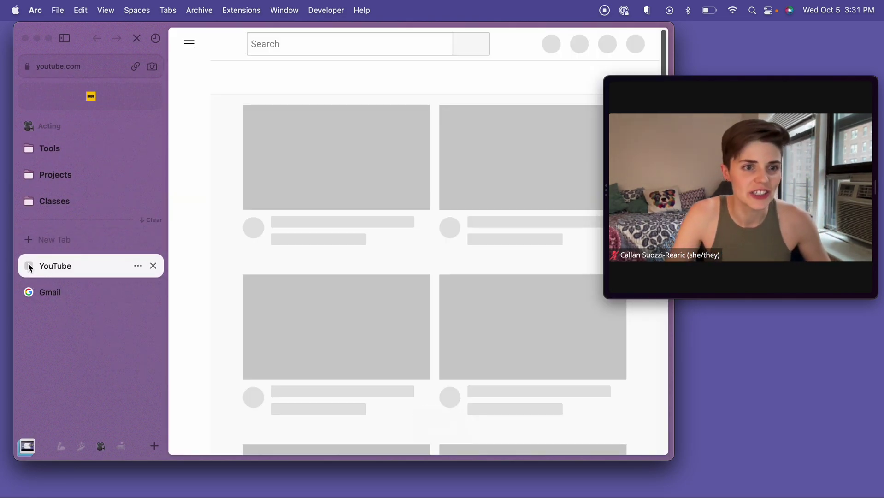
drag(27, 264, 98, 96)
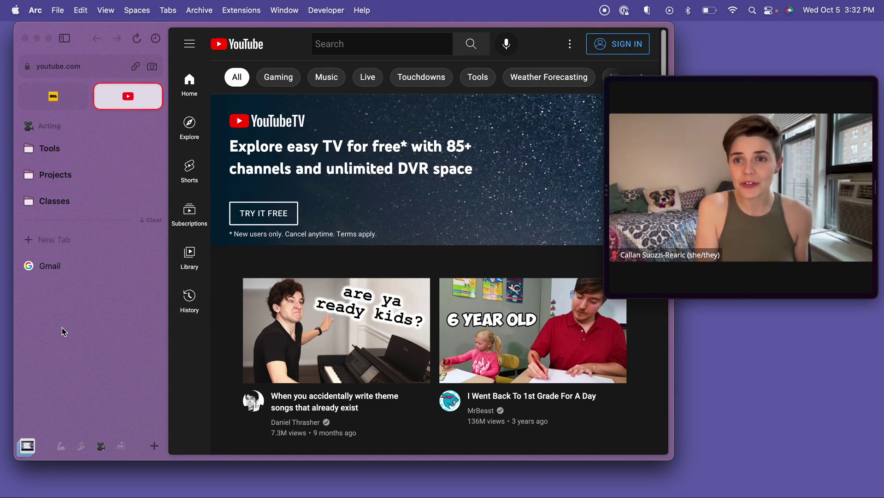
click(44, 265)
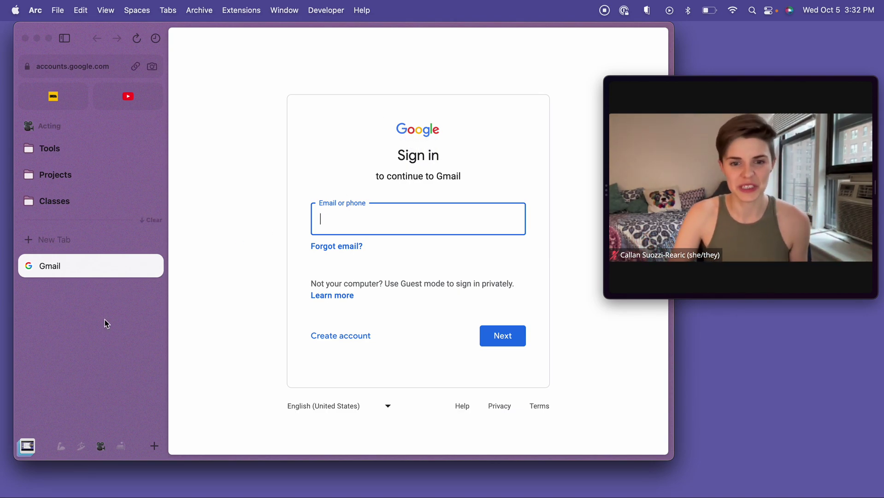
Step: Swipe the sidebar from the Acting space to Work Center's Peloton login page
scroll(121, 374, left, 10)
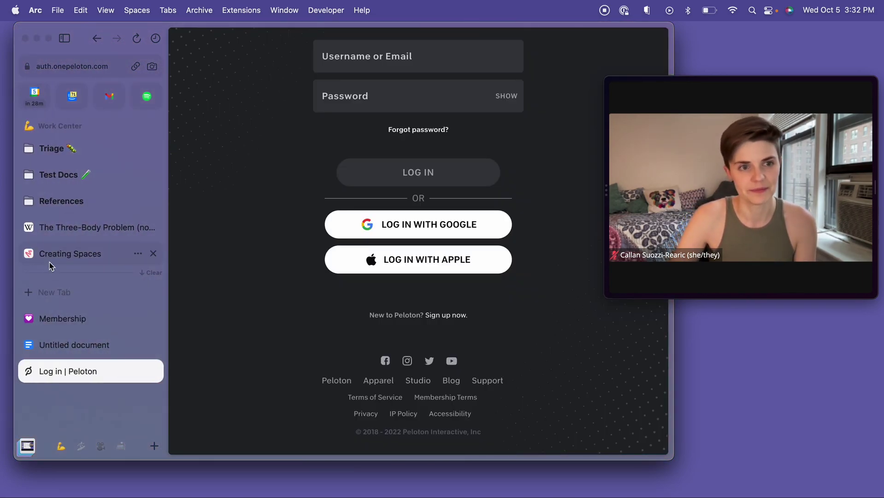
Step: Show the Creating Spaces easel with the sidebar hidden and scroll to section 2, 'Use Profiles as digital boundaries'
click(53, 261)
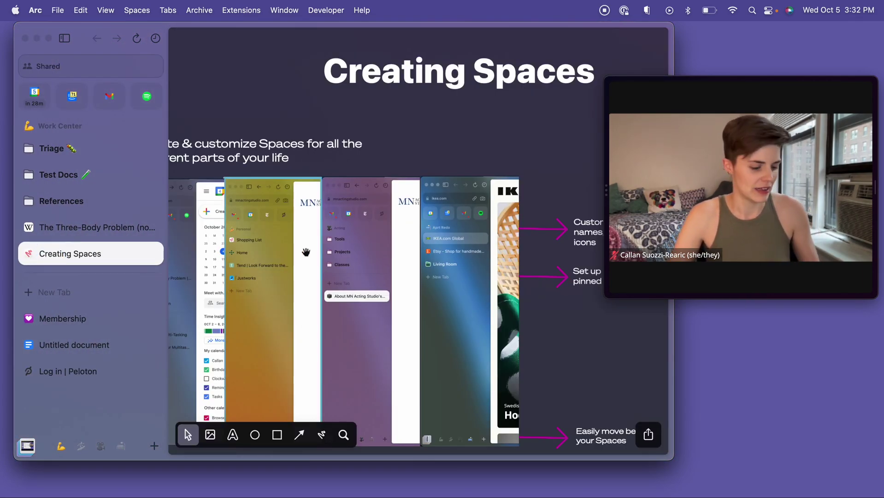
key(super+s)
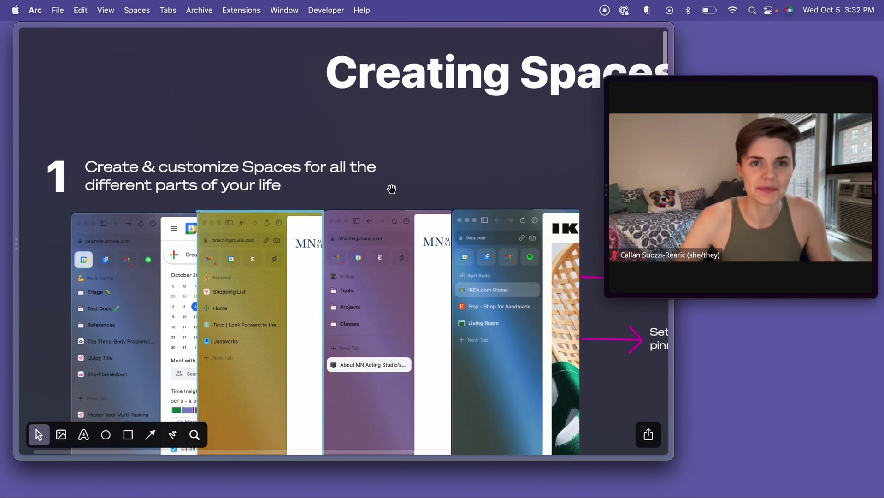
scroll(391, 189, down, 5)
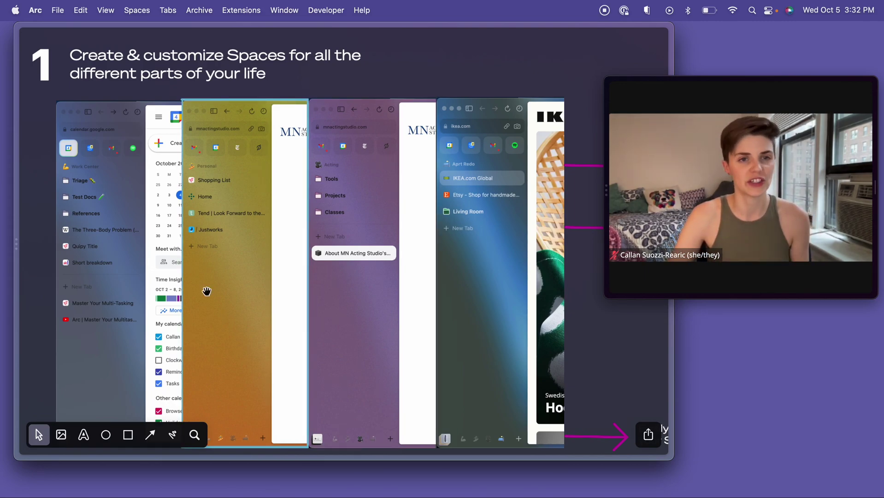
scroll(507, 306, right, 5)
scroll(507, 306, right, 5)
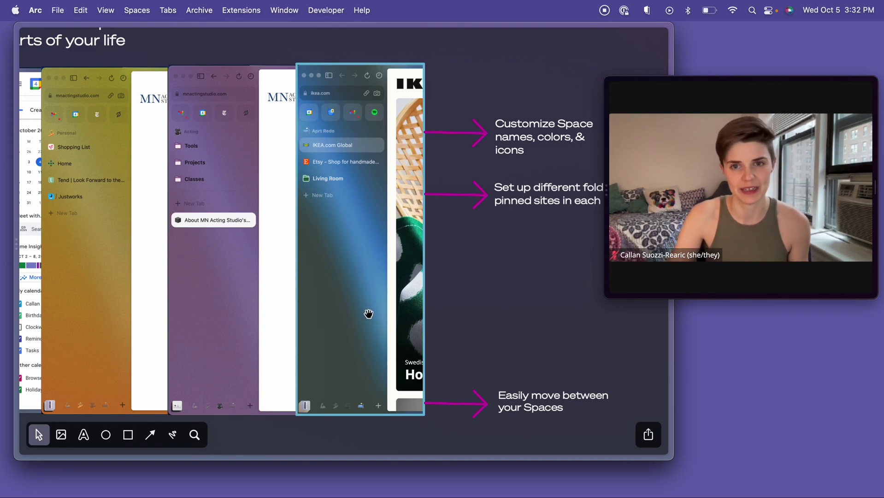
scroll(369, 312, down, 3)
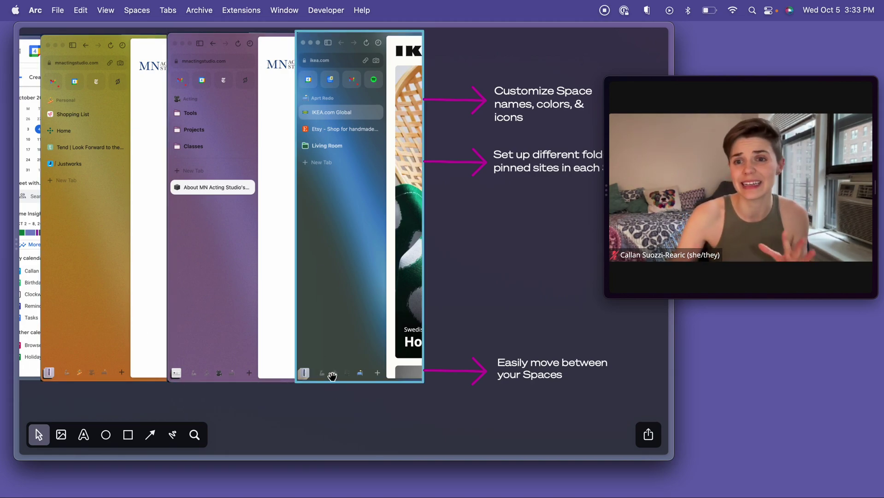
scroll(332, 376, down, 5)
scroll(511, 411, left, 2)
scroll(512, 412, down, 1)
scroll(513, 411, right, 1)
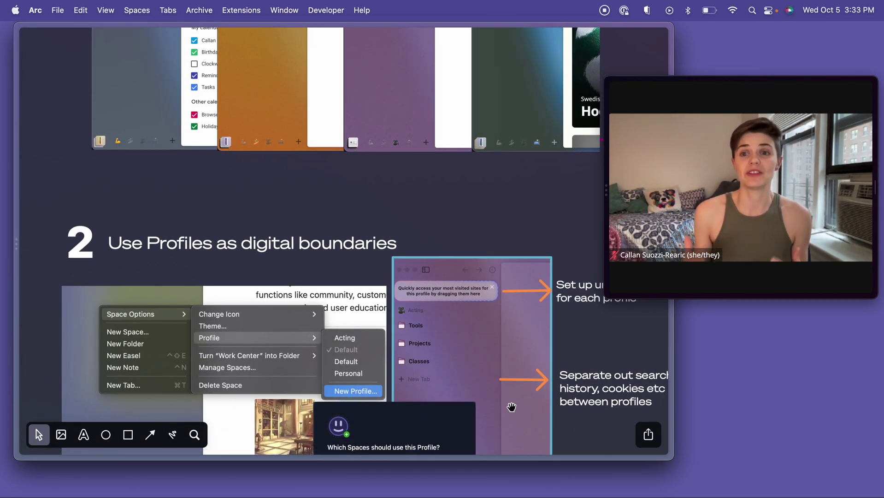
Step: Scroll the easel past the notes on separate history, cookies and logins to the Instagram follow card
scroll(499, 344, down, 3)
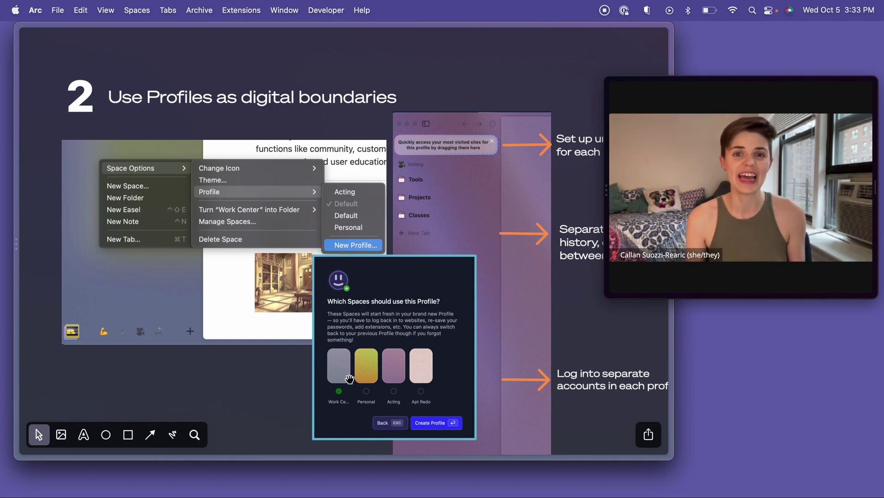
scroll(349, 379, right, 5)
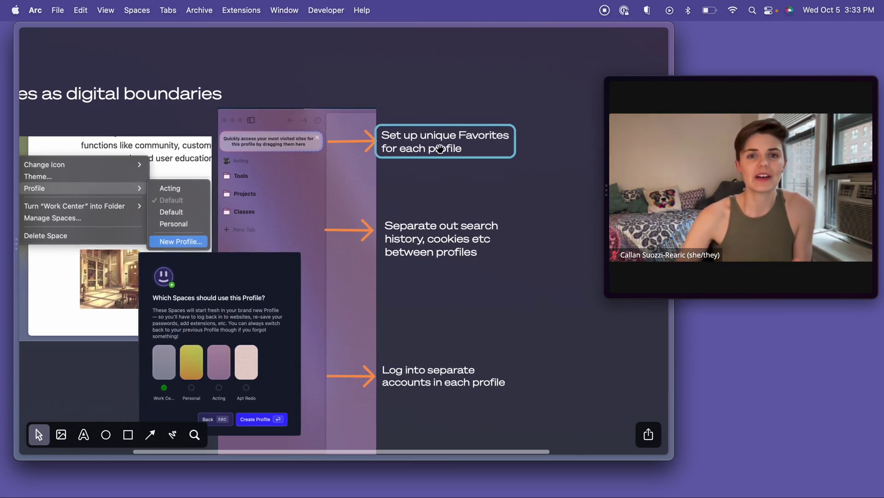
scroll(441, 148, down, 1)
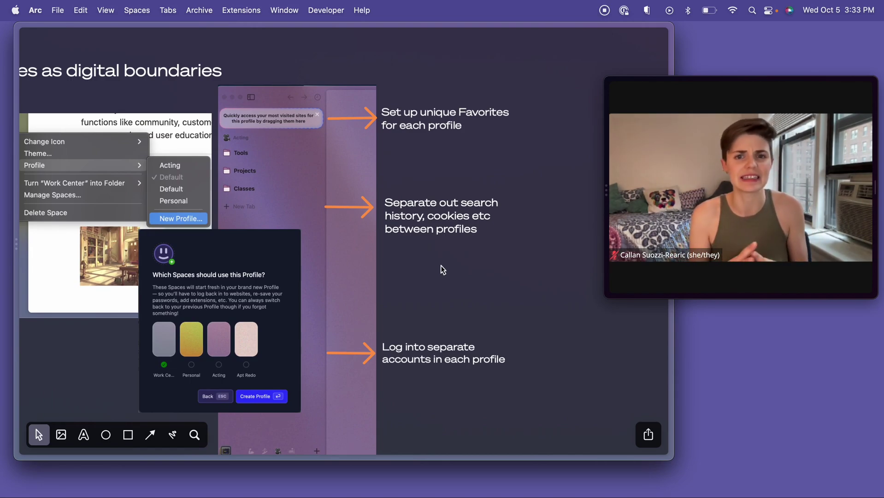
scroll(443, 270, down, 4)
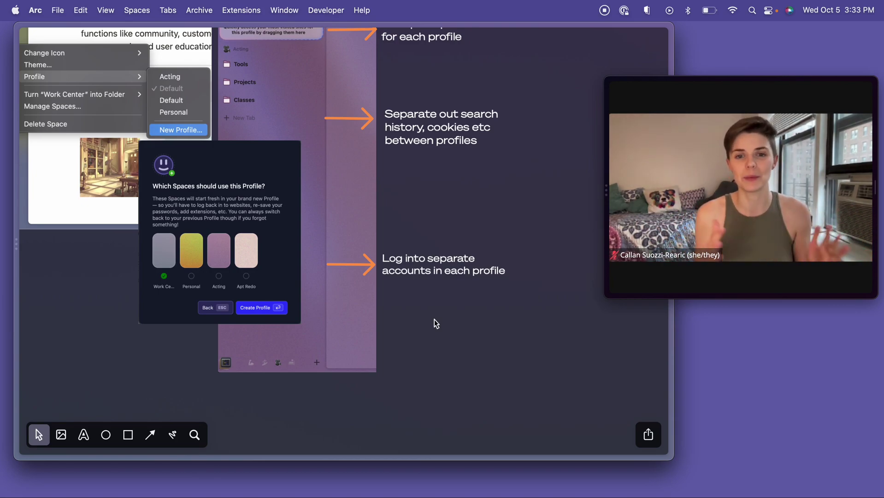
scroll(434, 320, down, 5)
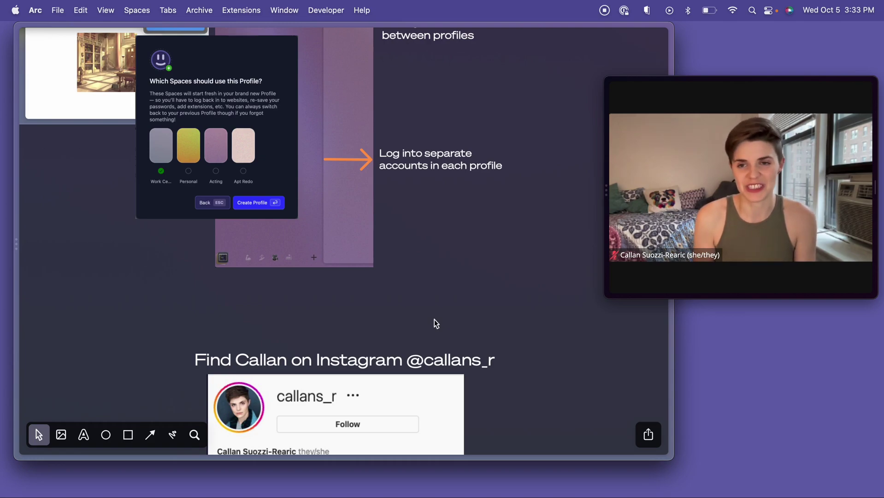
scroll(435, 319, down, 12)
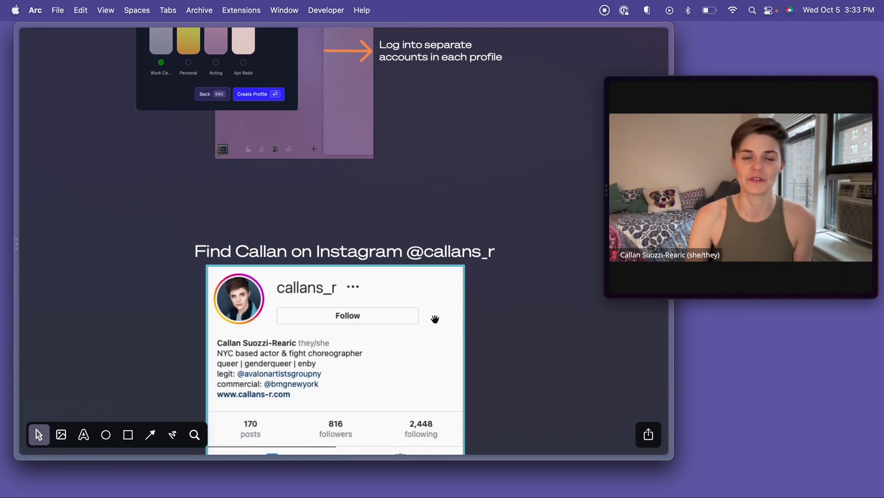